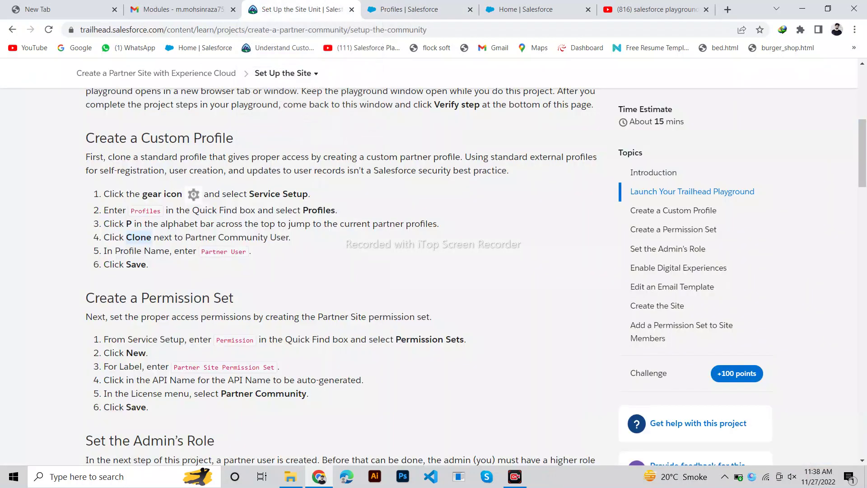
# Name the cloned Partner Community User profile "Partner User" as given in the Trailhead instructions and save it
pyautogui.moveTo(202, 251); pyautogui.dragTo(246, 252)
pyautogui.hotkey('ctrl', 'c')
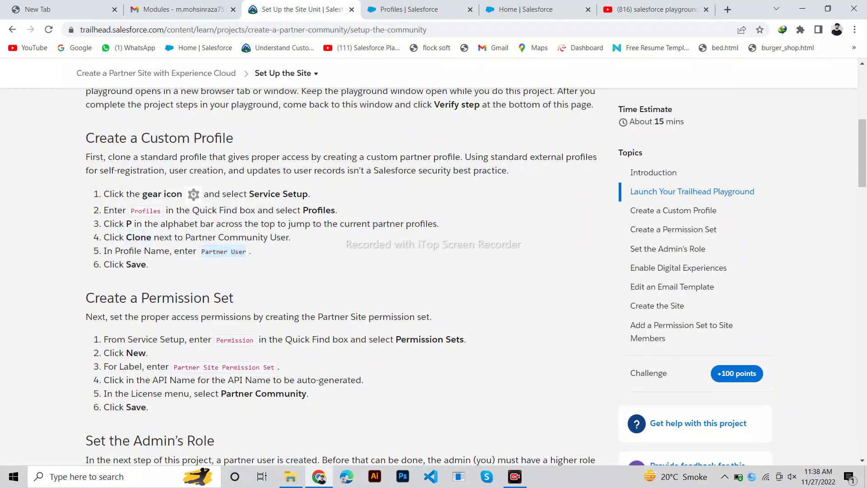
pyautogui.click(409, 10)
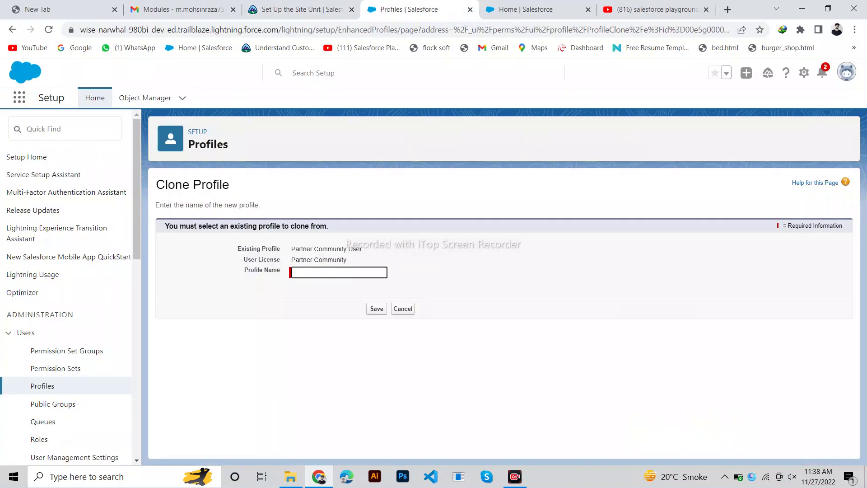
pyautogui.hotkey('ctrl', 'v')
pyautogui.click(376, 308)
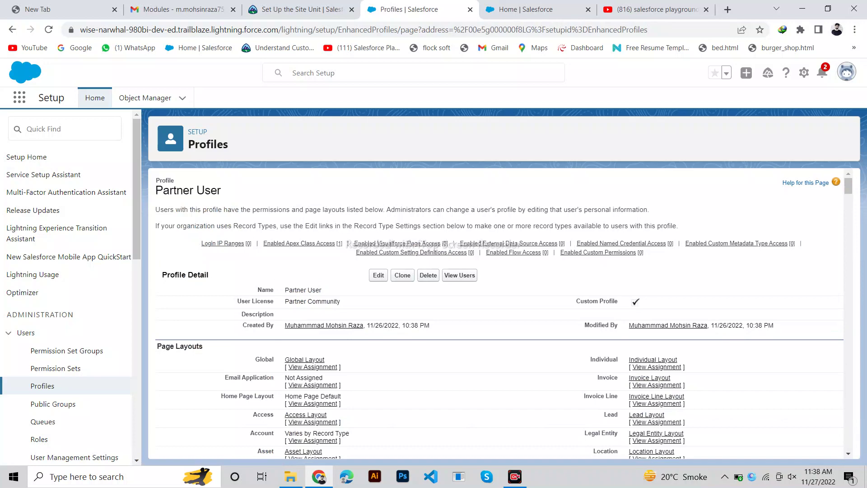
# Start creating a new permission set from the Permission Sets page in Setup, following the Trailhead instructions
pyautogui.click(301, 9)
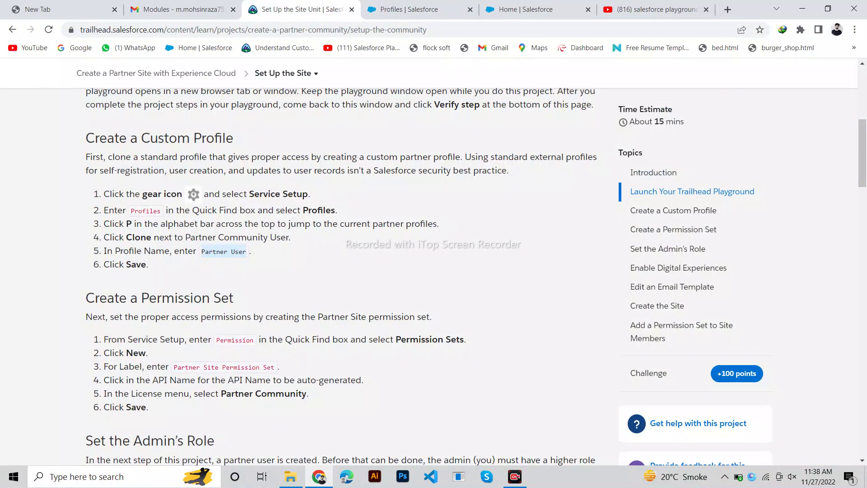
pyautogui.moveTo(87, 298); pyautogui.dragTo(233, 298)
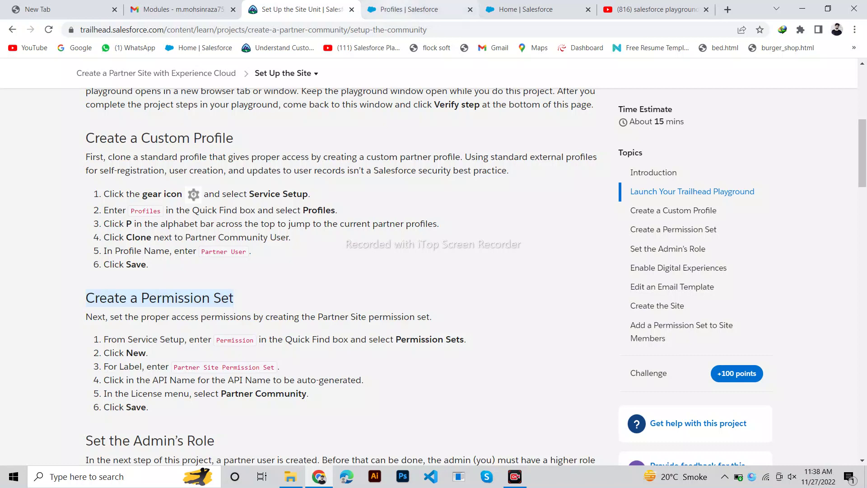
pyautogui.click(409, 9)
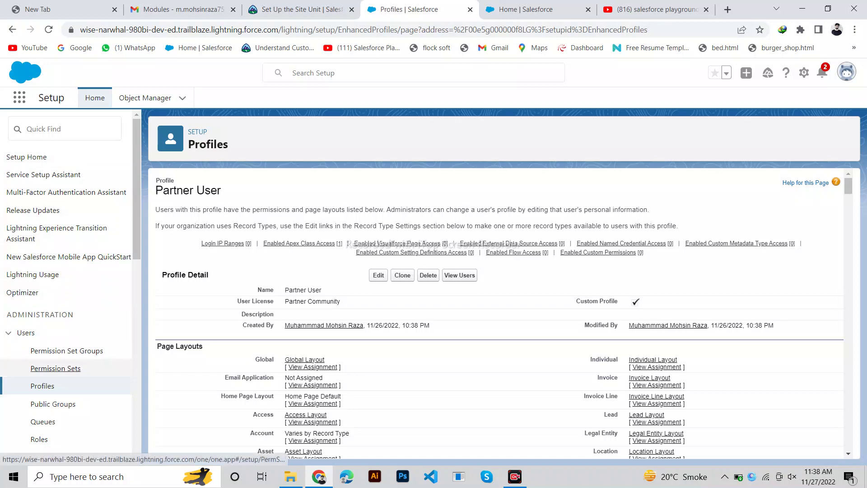
pyautogui.click(56, 368)
pyautogui.click(302, 9)
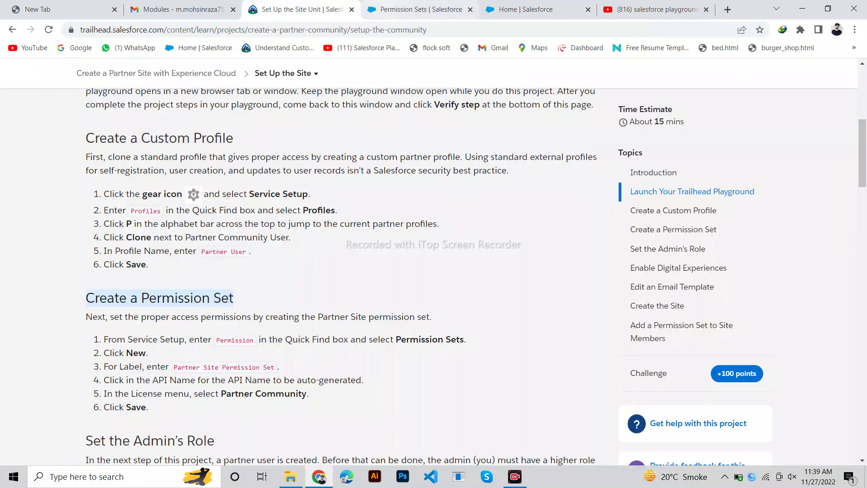
pyautogui.click(415, 9)
pyautogui.click(171, 265)
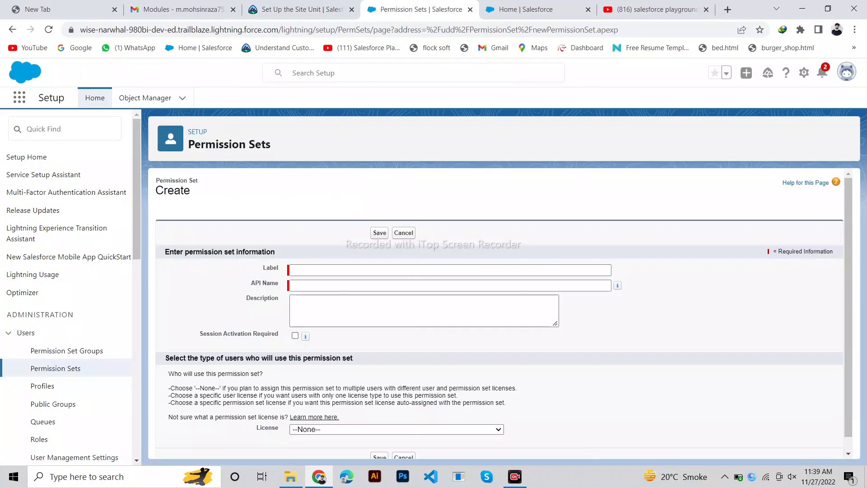
# Label the new permission set "Partner Site Permission Set" and let its API name be auto-generated
pyautogui.click(302, 9)
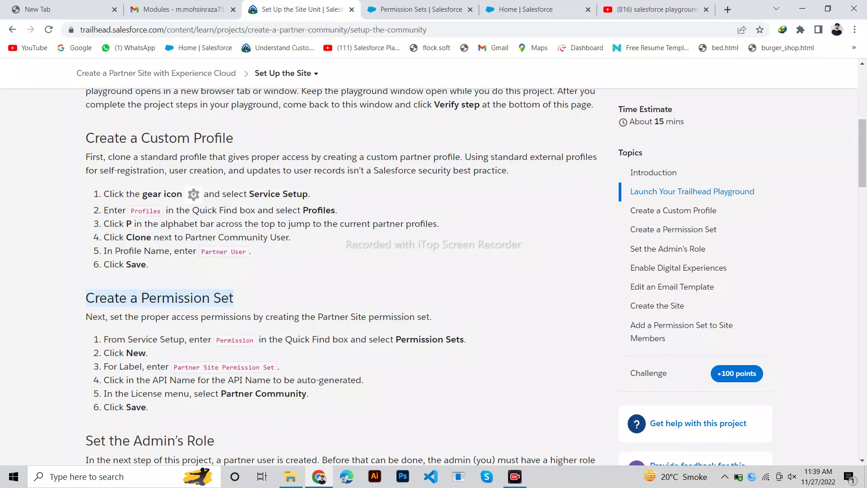
pyautogui.moveTo(173, 367); pyautogui.dragTo(275, 367)
pyautogui.hotkey('ctrl', 'c')
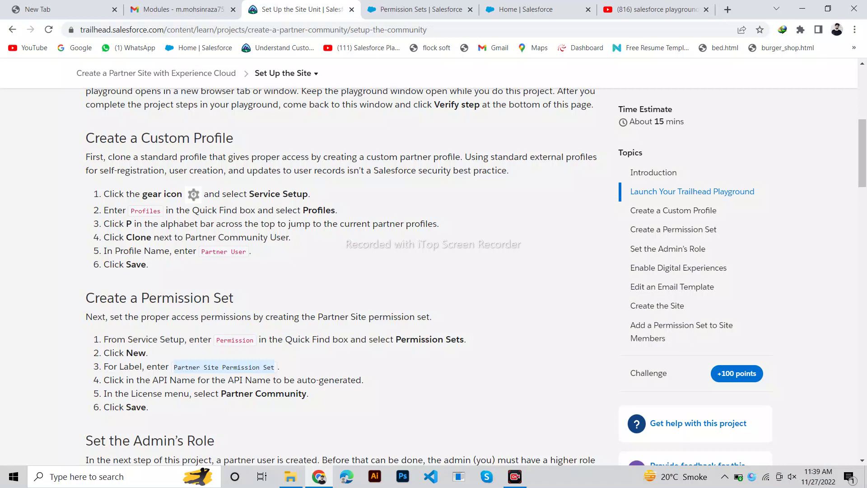
pyautogui.click(407, 9)
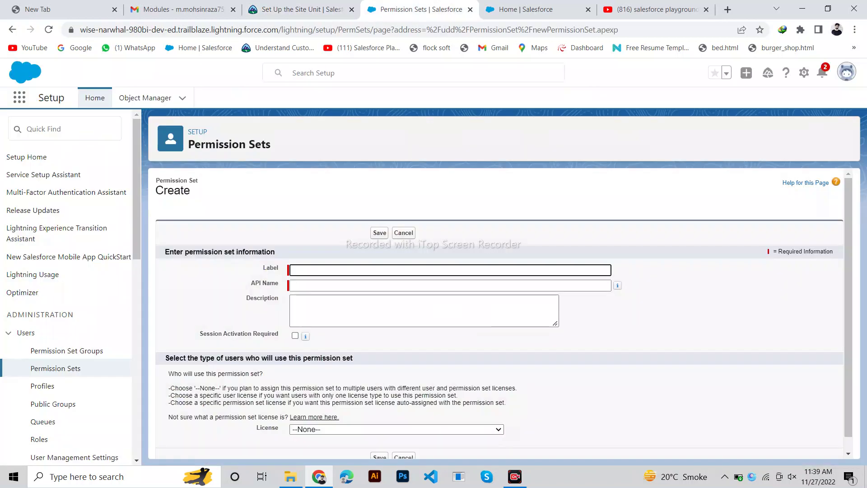
pyautogui.hotkey('ctrl', 'v')
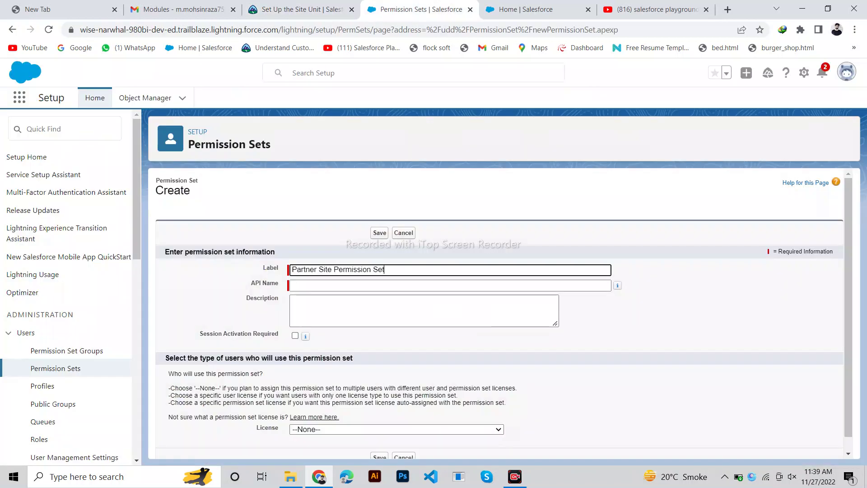
pyautogui.press('Tab')
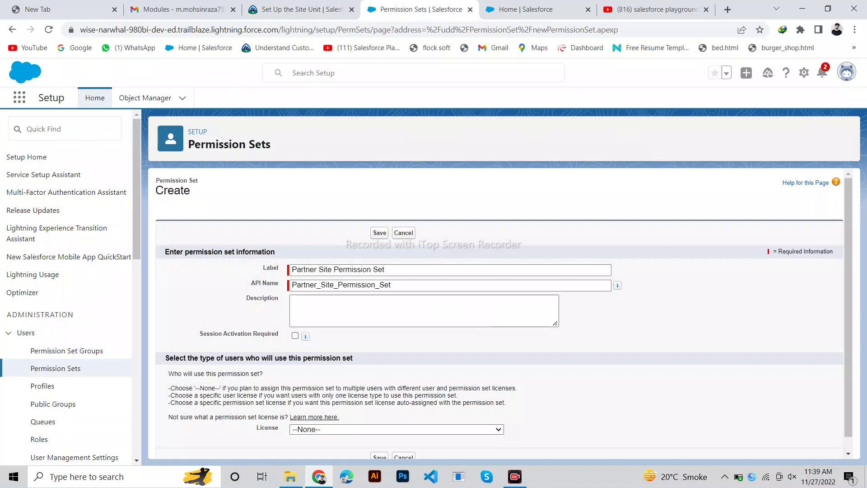
# Look up the required license in the Trailhead instructions and set the permission set's license to Partner Community
pyautogui.click(298, 9)
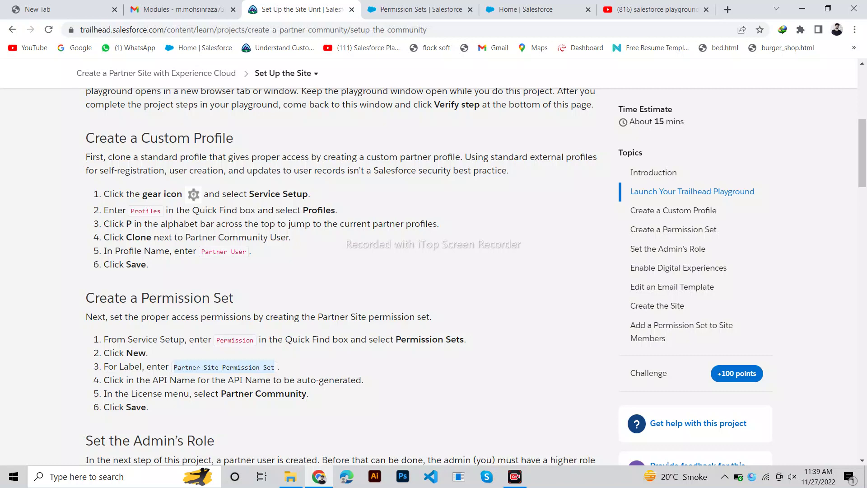
pyautogui.hotkey('ctrl', 'Tab')
pyautogui.hotkey('ctrl', 'shift', 'Tab')
pyautogui.moveTo(221, 394); pyautogui.dragTo(306, 394)
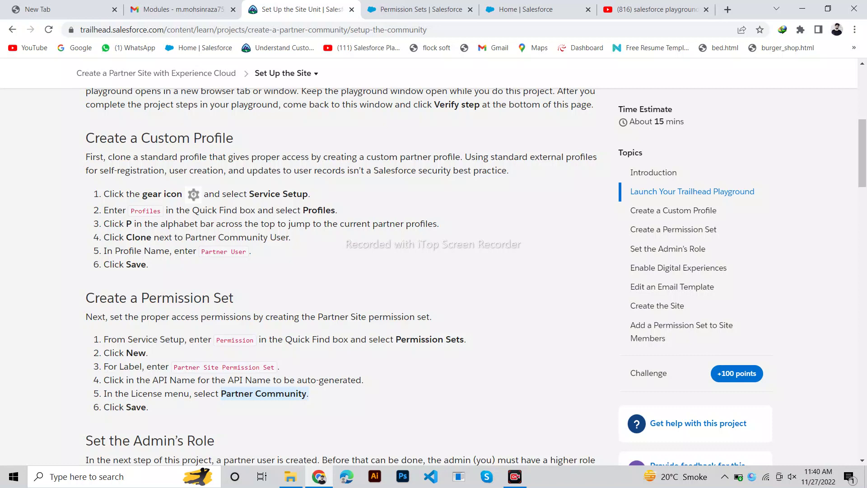
pyautogui.hotkey('ctrl', 'Tab')
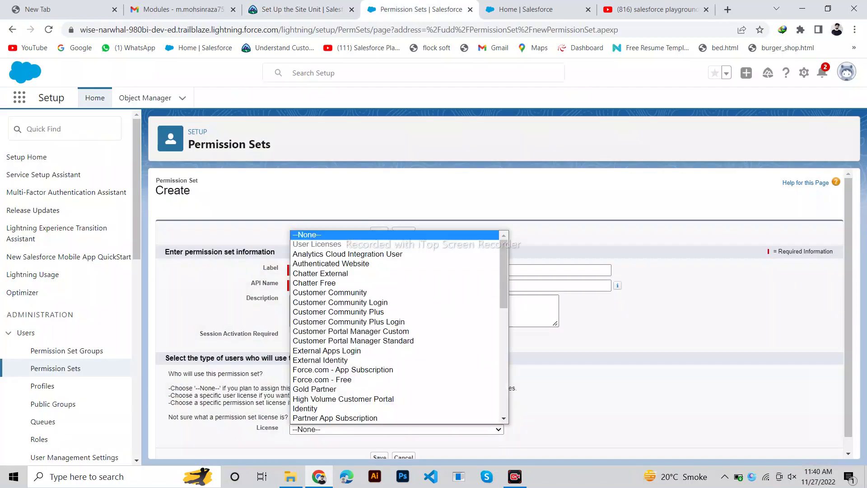
pyautogui.scroll(-1, 394, 302)
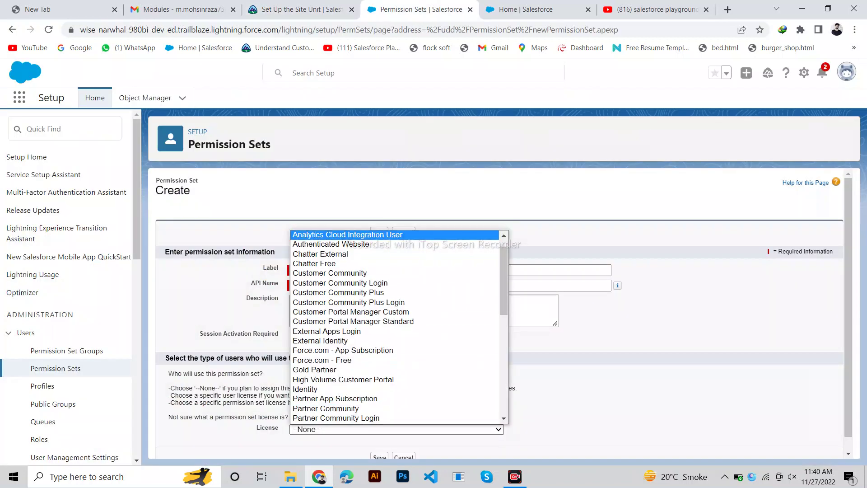
pyautogui.click(301, 9)
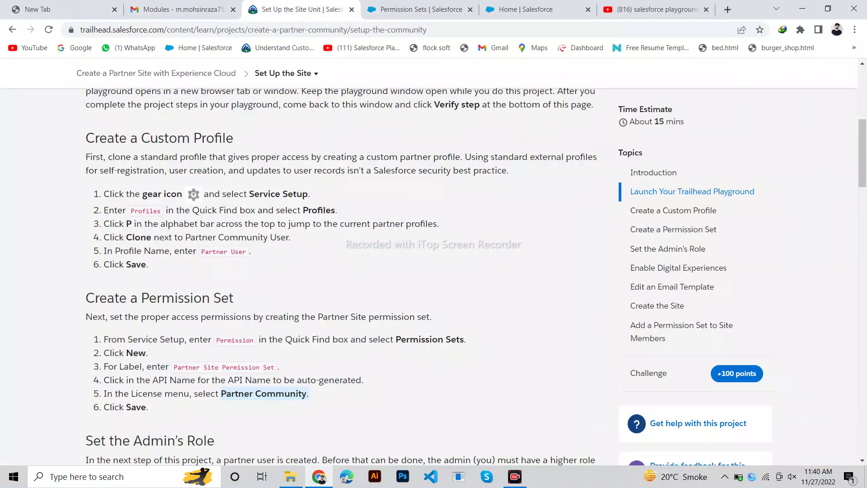
pyautogui.hotkey('ctrl', 'Tab')
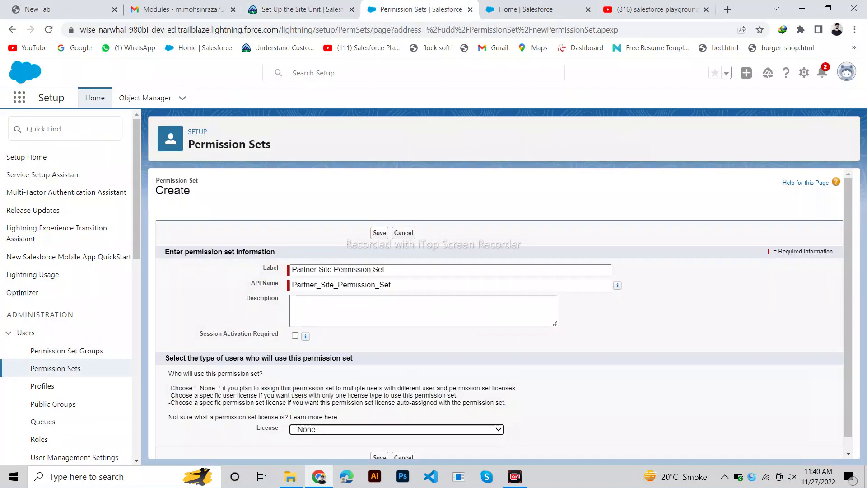
pyautogui.click(395, 429)
pyautogui.press('s')
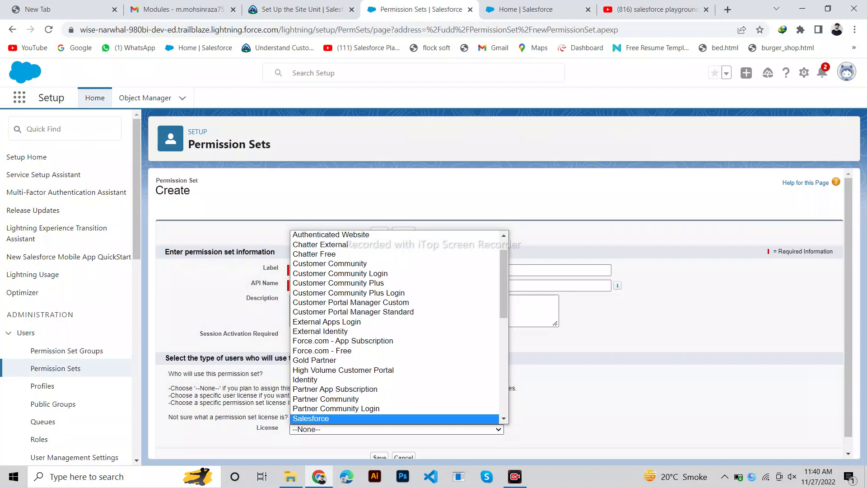
pyautogui.press('Up')
pyautogui.press('Up')
pyautogui.press('Return')
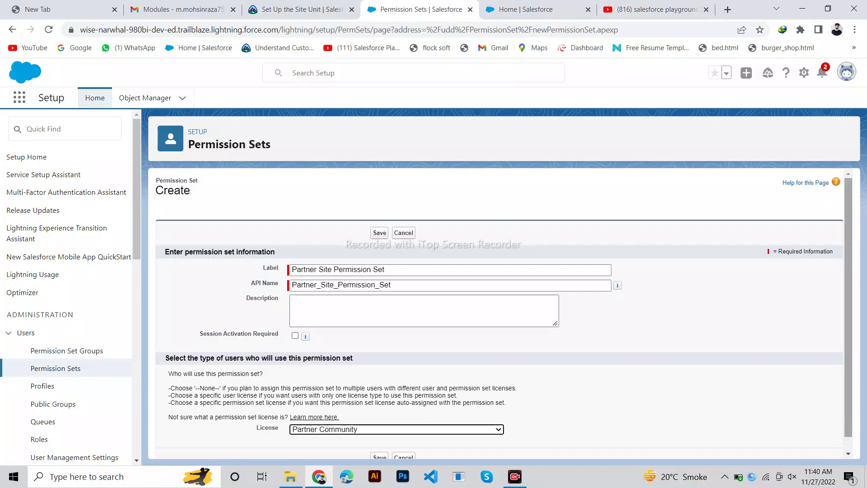
# Check the remaining permission set instruction on Trailhead and save the new permission set
pyautogui.click(298, 9)
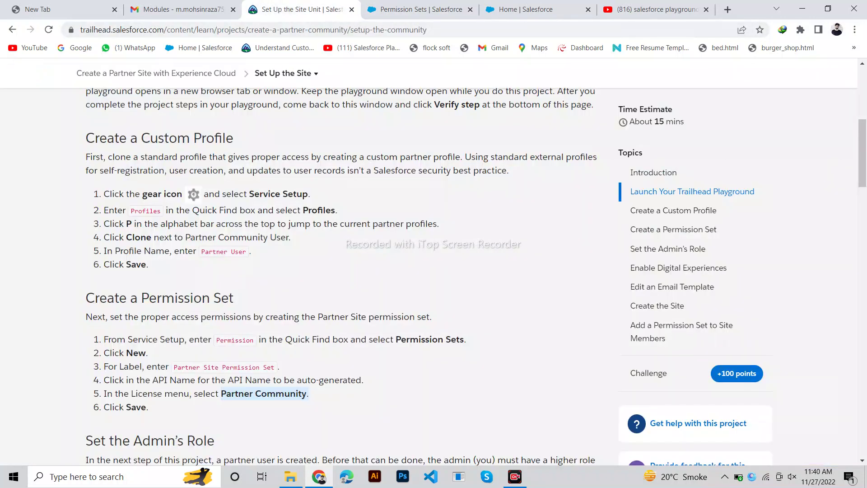
pyautogui.click(416, 9)
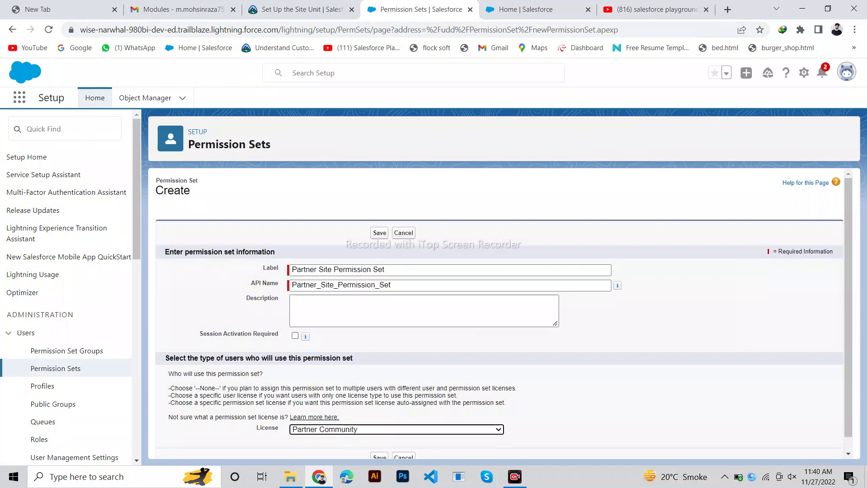
pyautogui.scroll(-1, 504, 314)
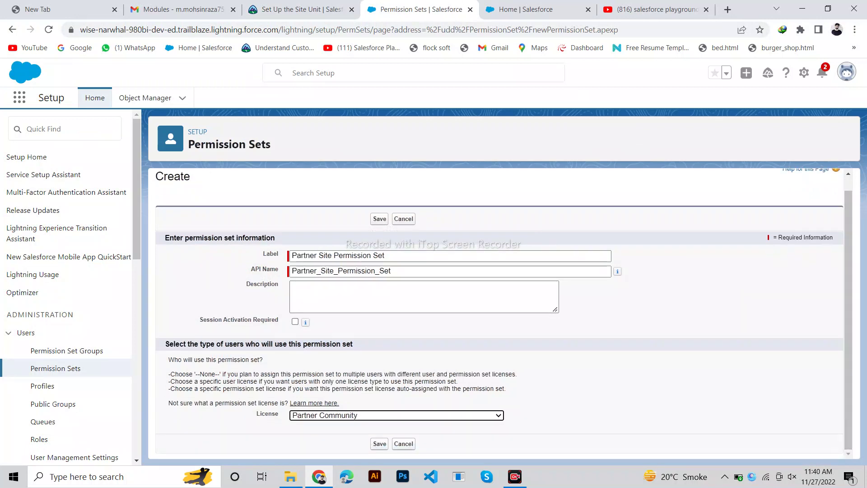
pyautogui.click(379, 444)
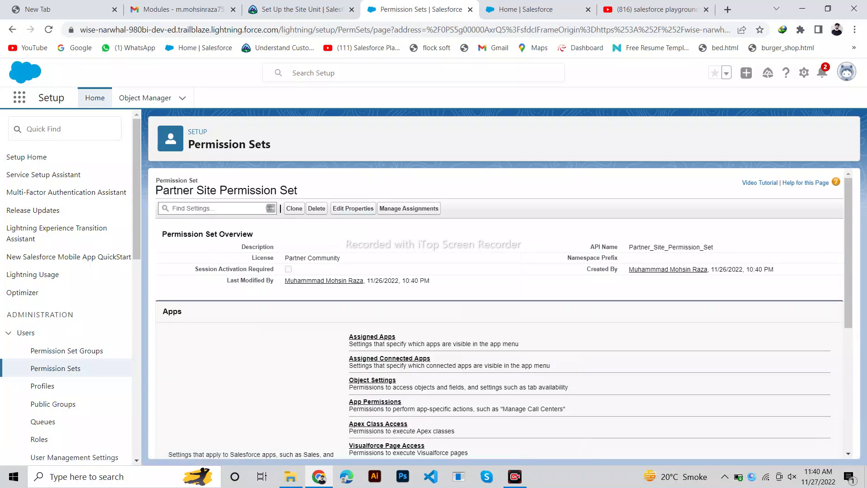
# Read Trailhead's "Set the Admin's Role" section and open the Users list in Setup
pyautogui.click(301, 9)
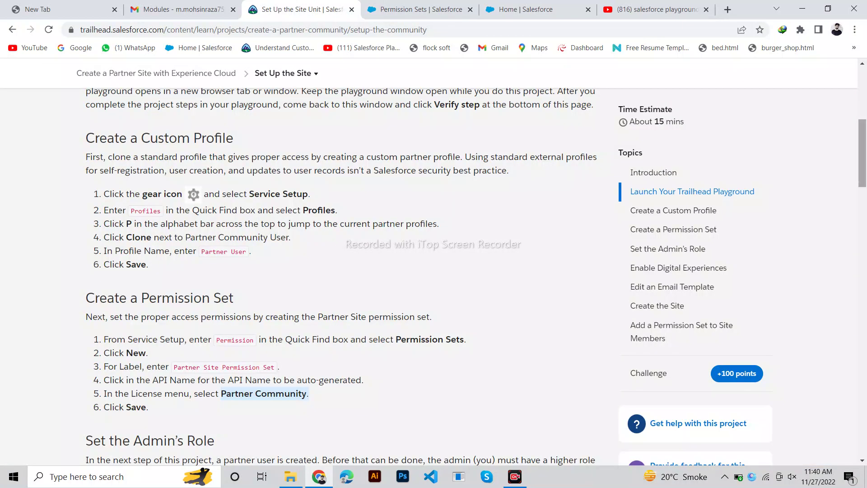
pyautogui.scroll(-1, 862, 153)
pyautogui.scroll(-5, 863, 181)
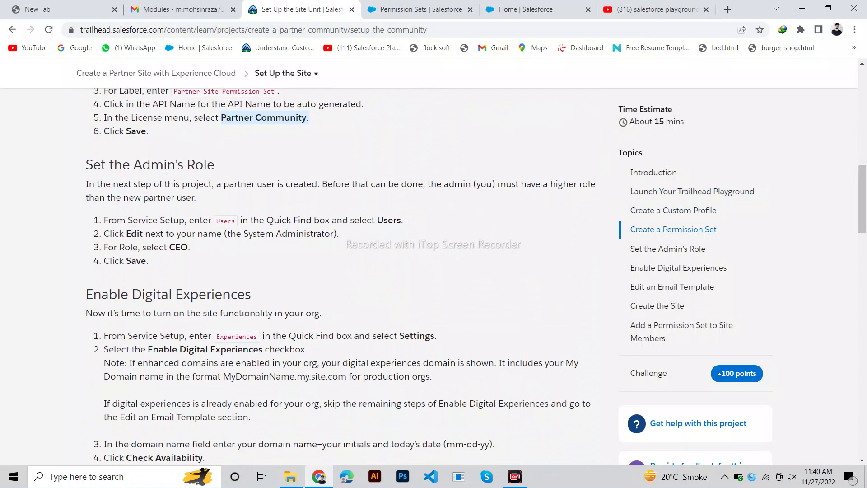
pyautogui.tripleClick(206, 185)
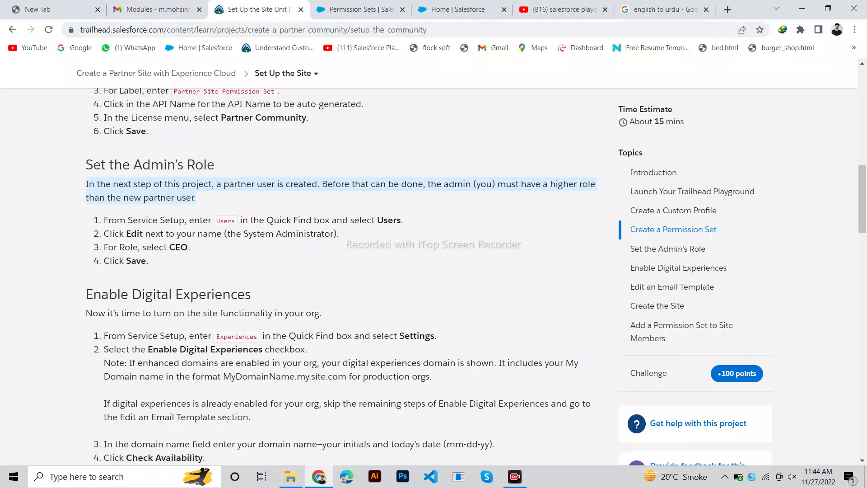
pyautogui.click(361, 9)
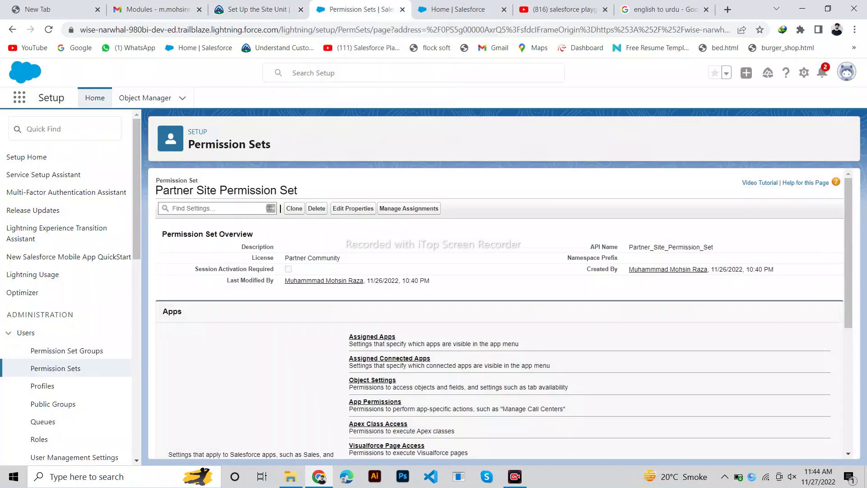
pyautogui.scroll(-3, 68, 362)
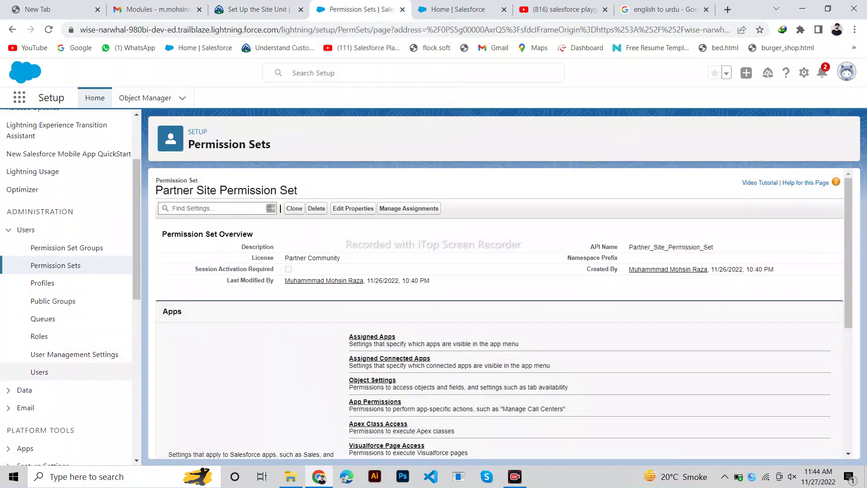
pyautogui.click(39, 372)
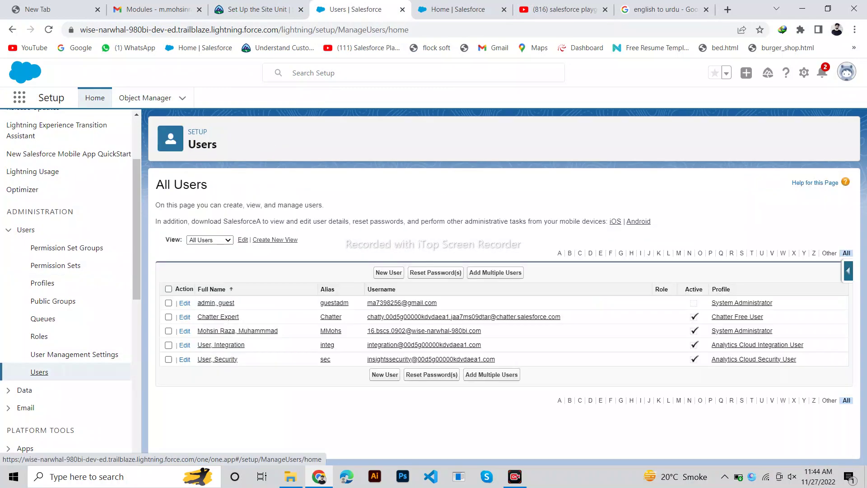
# Check the next admin role instruction on Trailhead and open the active System Administrator's user record for editing
pyautogui.click(258, 9)
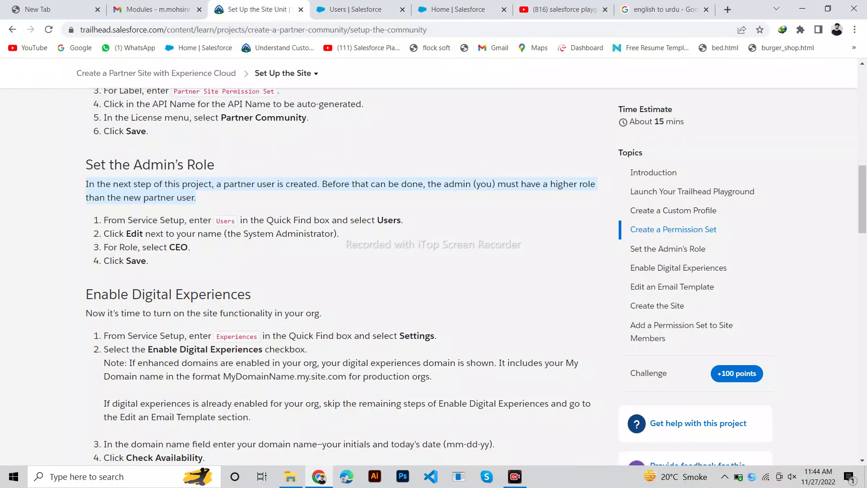
pyautogui.moveTo(339, 233); pyautogui.dragTo(104, 234)
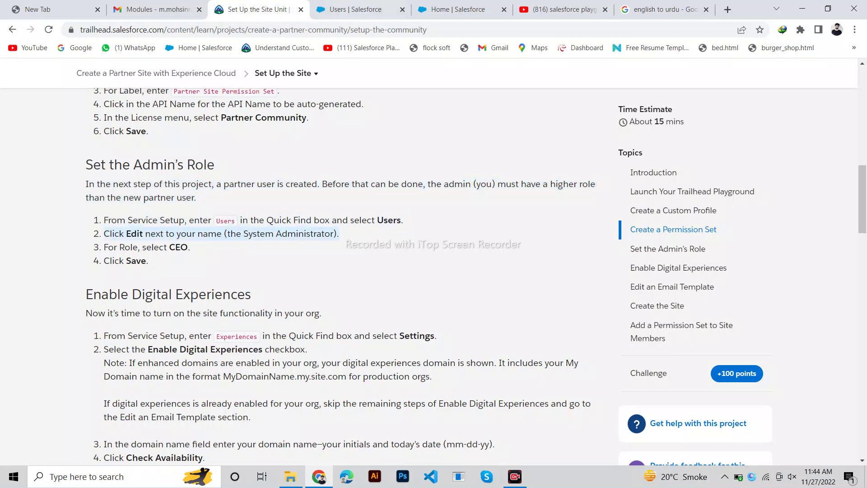
pyautogui.click(356, 9)
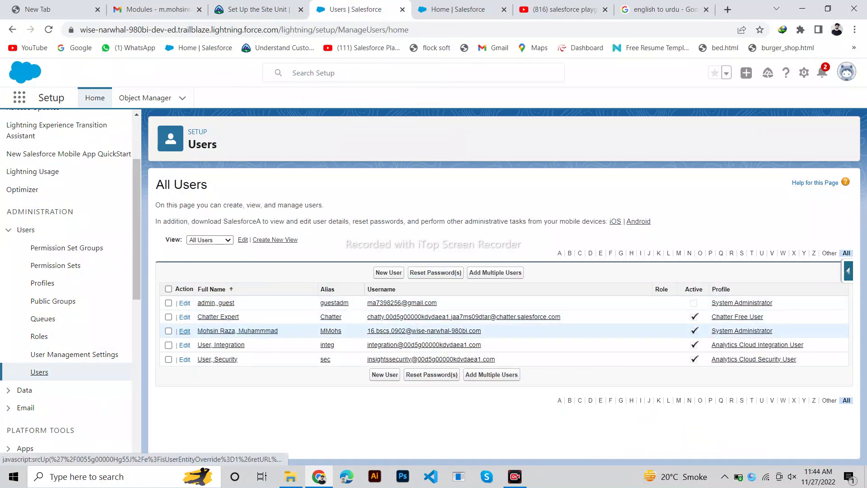
pyautogui.click(185, 331)
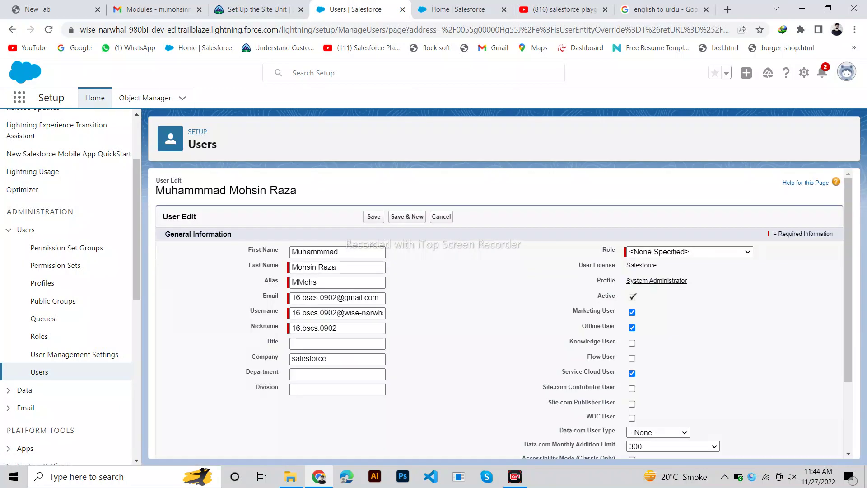
# Look up the required role on Trailhead, set the admin user's role to CEO and save the record
pyautogui.hotkey('ctrl', 'shift', 'Tab')
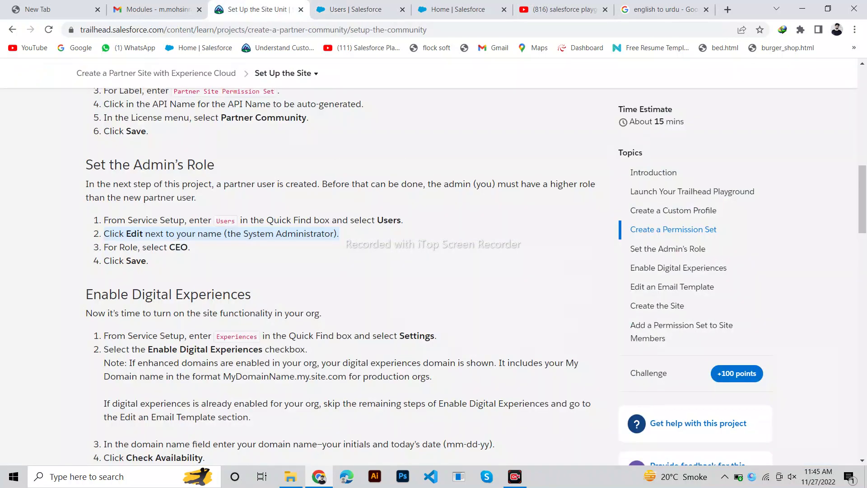
pyautogui.hotkey('ctrl', 'Tab')
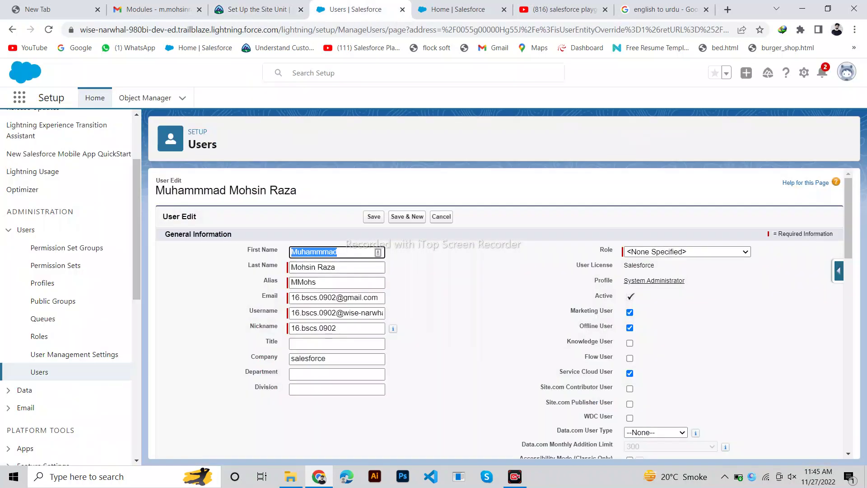
pyautogui.click(687, 252)
pyautogui.press('Down')
pyautogui.press('Return')
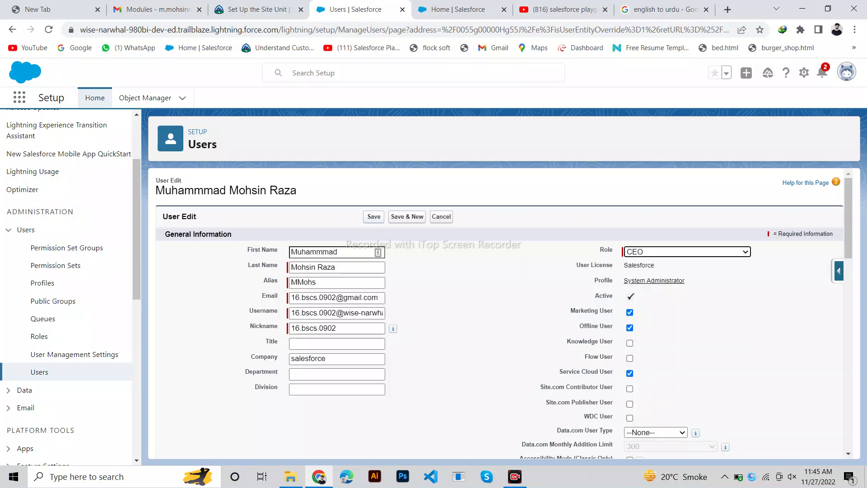
pyautogui.click(373, 216)
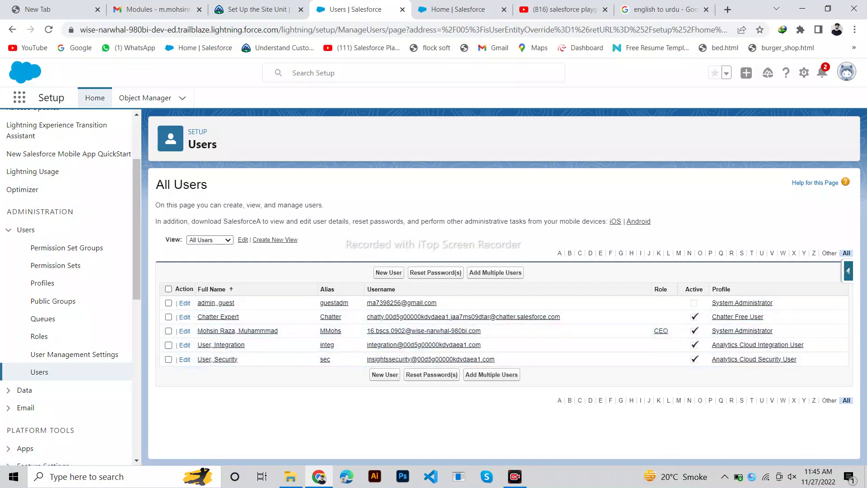
# Following Trailhead's "Enable Digital Experiences" section, search Setup for "Experiences" and open the Digital Experiences Settings page
pyautogui.click(257, 9)
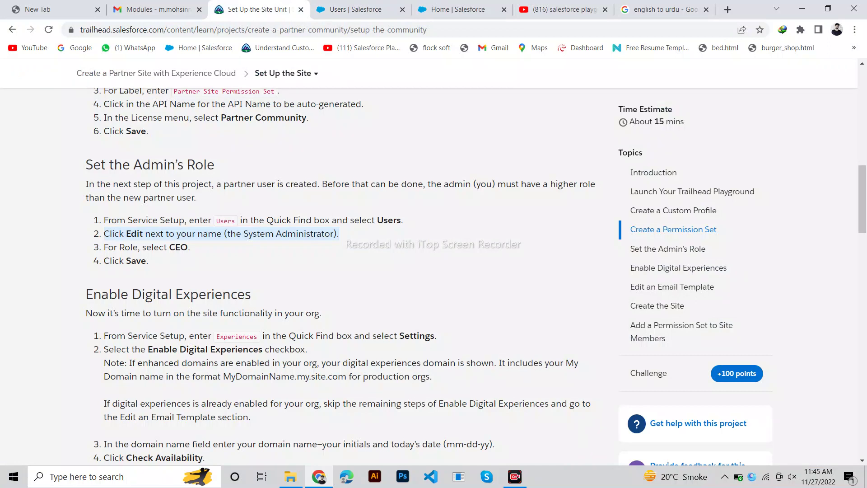
pyautogui.moveTo(251, 295); pyautogui.dragTo(86, 294)
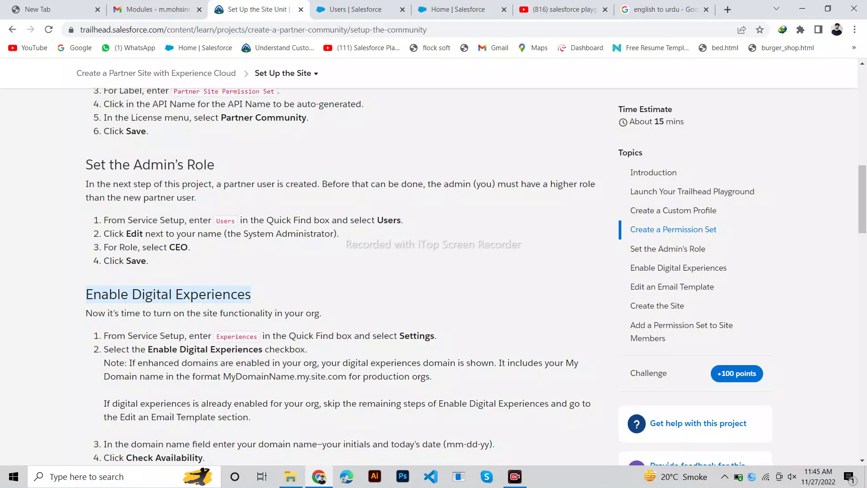
pyautogui.doubleClick(236, 336)
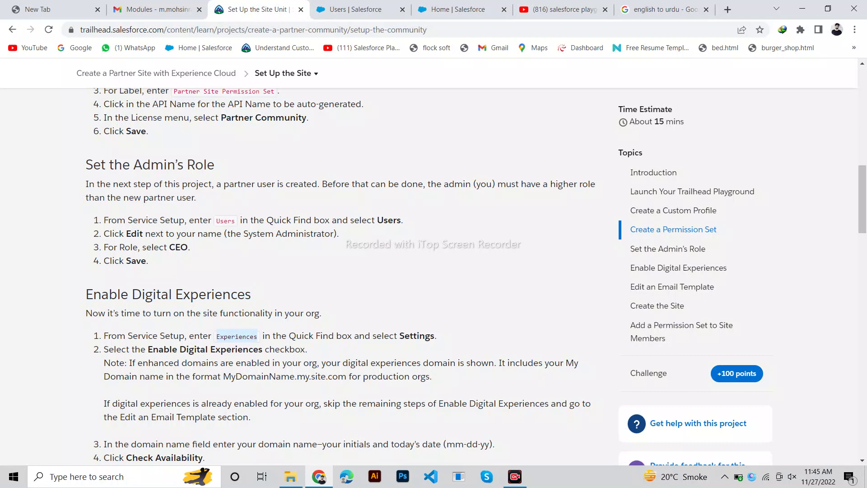
pyautogui.click(357, 9)
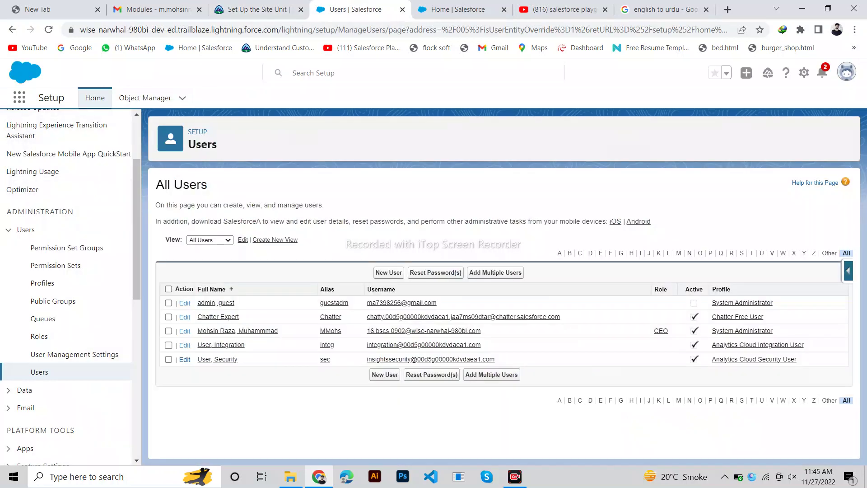
pyautogui.moveTo(136, 190); pyautogui.dragTo(136, 136)
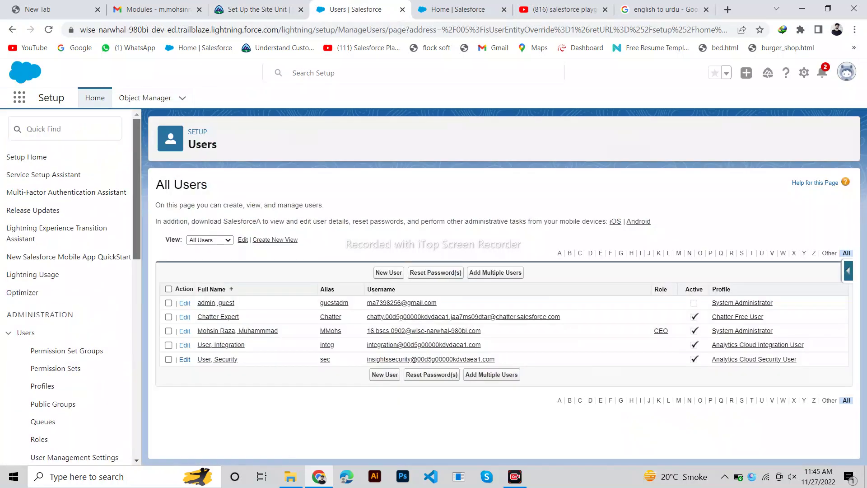
pyautogui.click(65, 128)
pyautogui.write('Experiences')
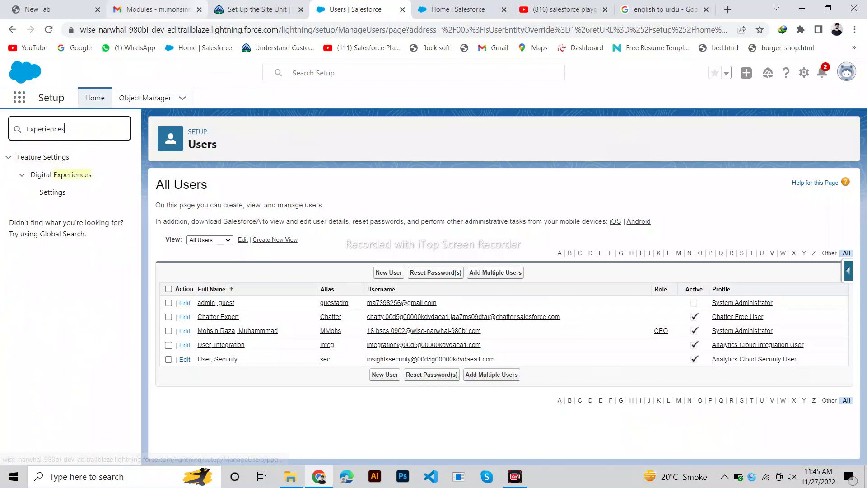
pyautogui.click(246, 9)
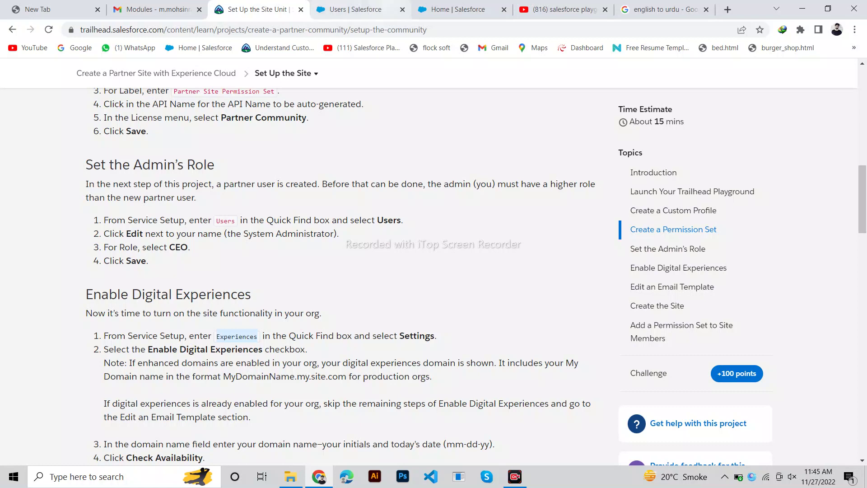
pyautogui.click(348, 9)
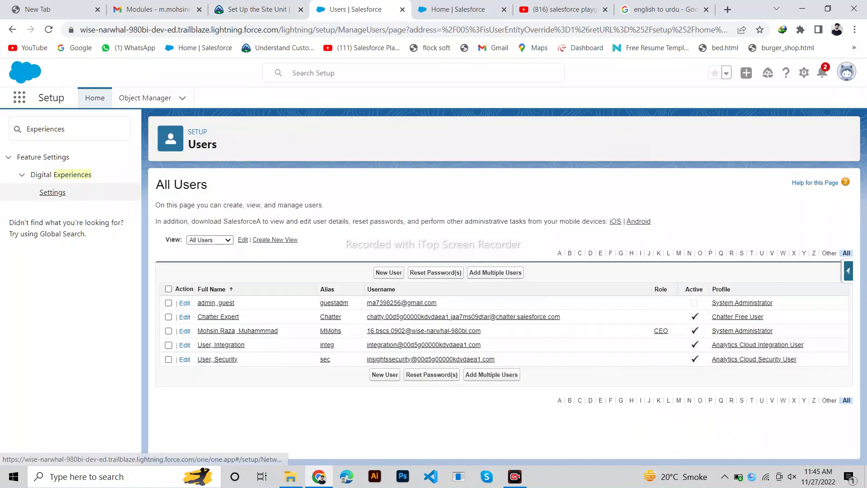
pyautogui.click(53, 192)
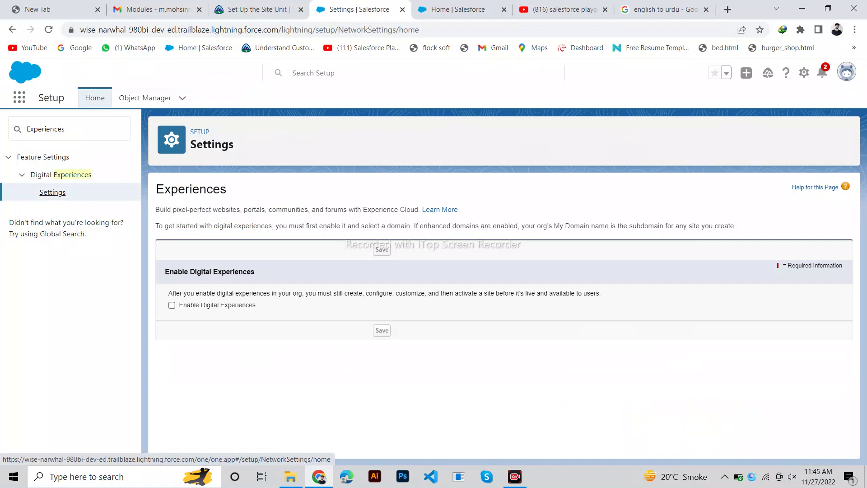
# Select the Enable Digital Experiences option and review Trailhead's note on the domain name
pyautogui.click(172, 305)
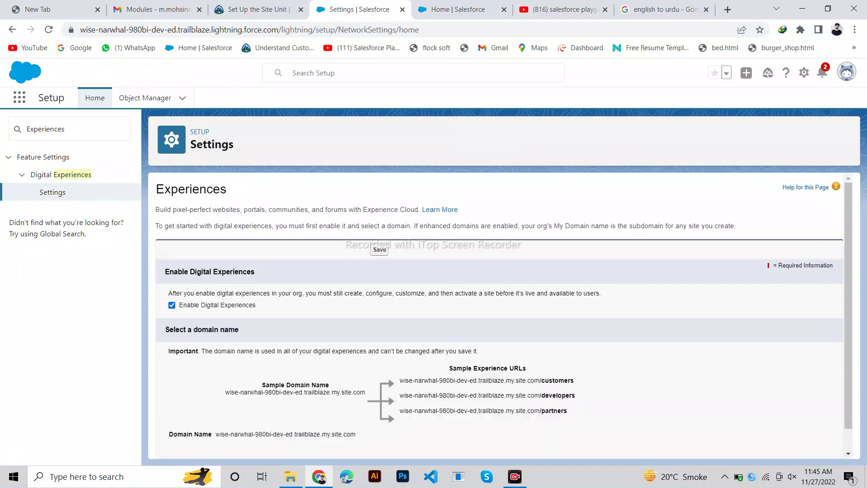
pyautogui.click(253, 9)
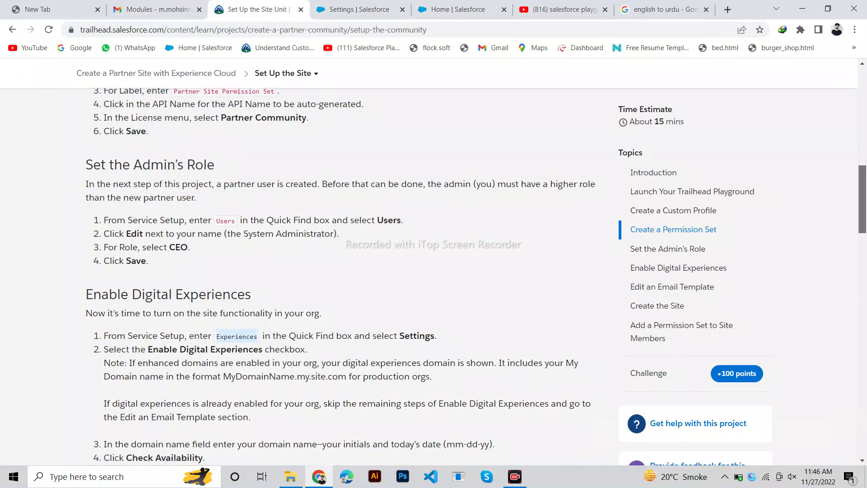
pyautogui.scroll(-3, 343, 271)
pyautogui.scroll(-1, 340, 277)
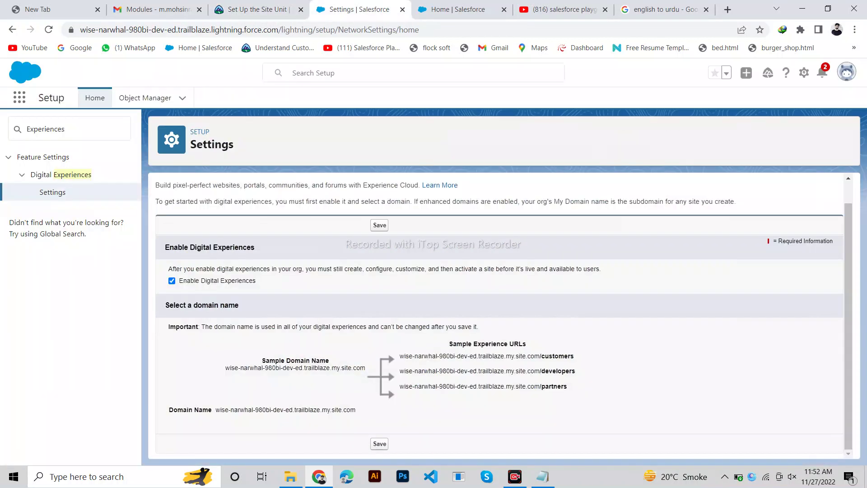
pyautogui.click(253, 9)
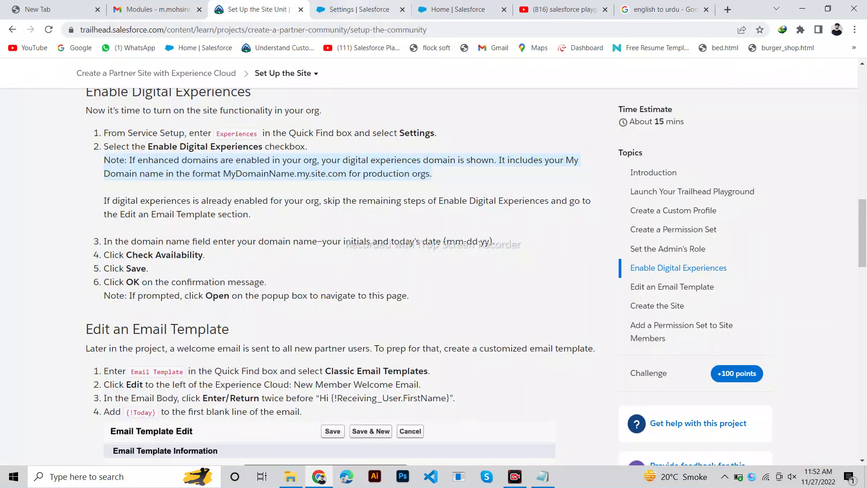
pyautogui.click(359, 9)
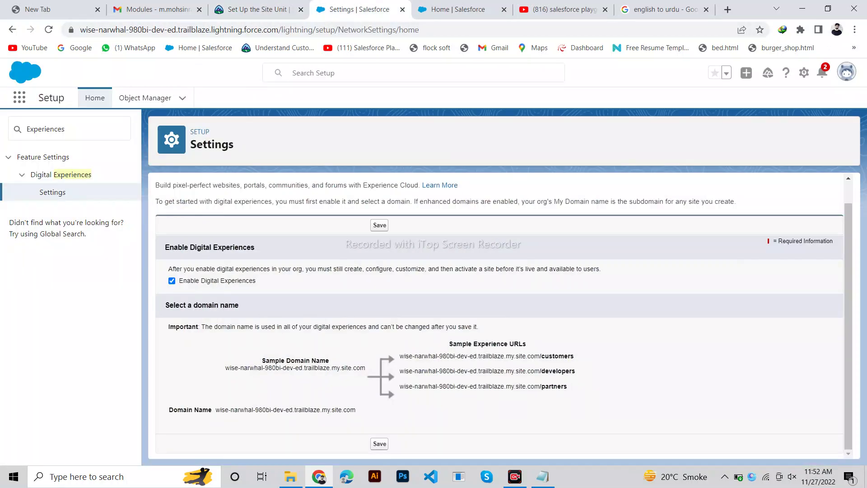
# Save the Digital Experiences settings, accept the domain registration confirmation and allow the All Sites page to open
pyautogui.click(380, 444)
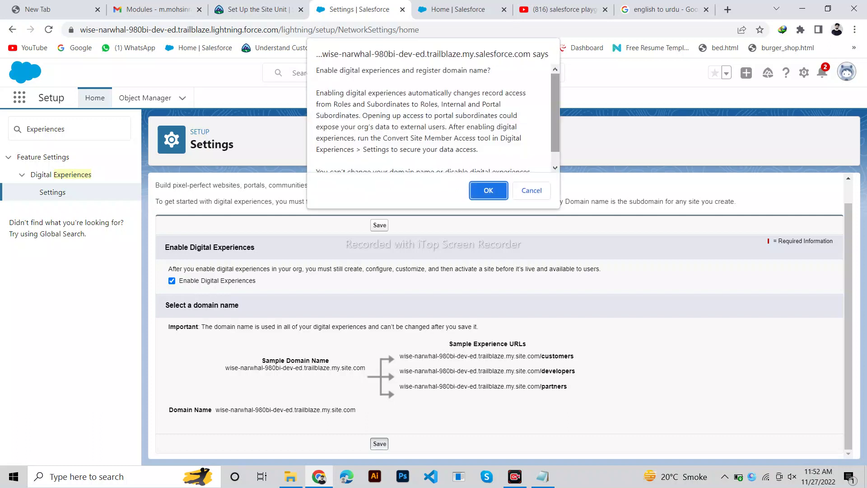
pyautogui.scroll(-1, 555, 117)
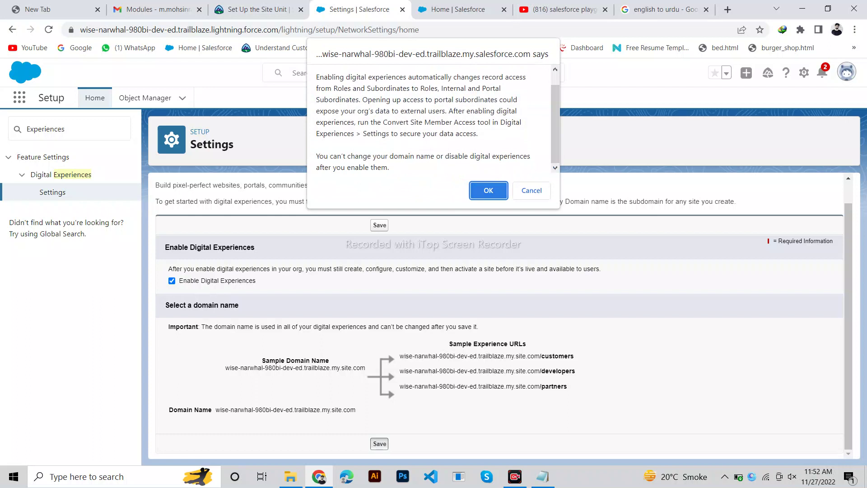
pyautogui.press('Return')
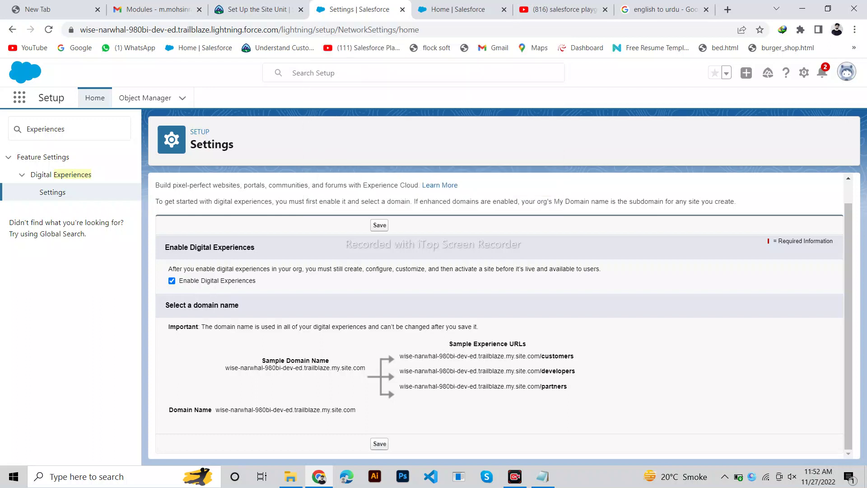
pyautogui.click(253, 9)
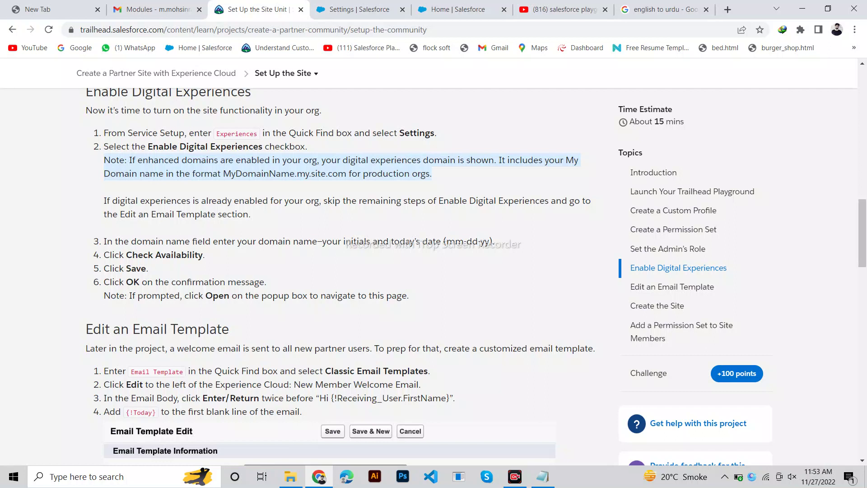
pyautogui.click(359, 9)
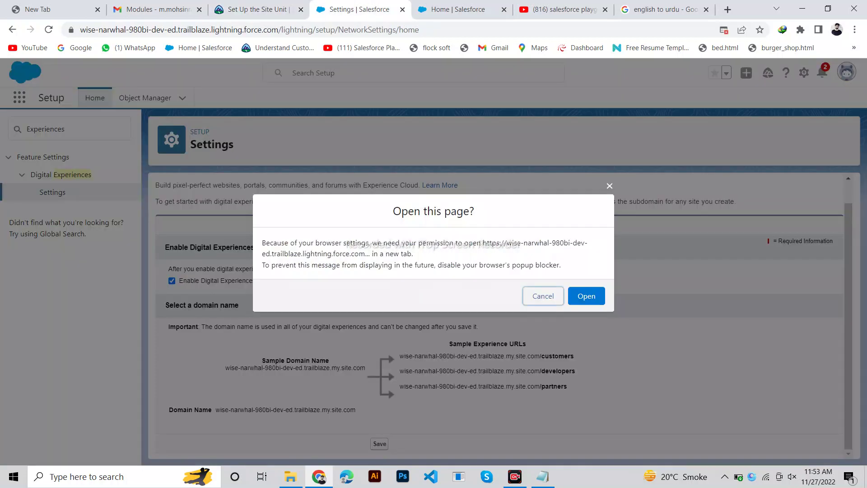
pyautogui.click(586, 296)
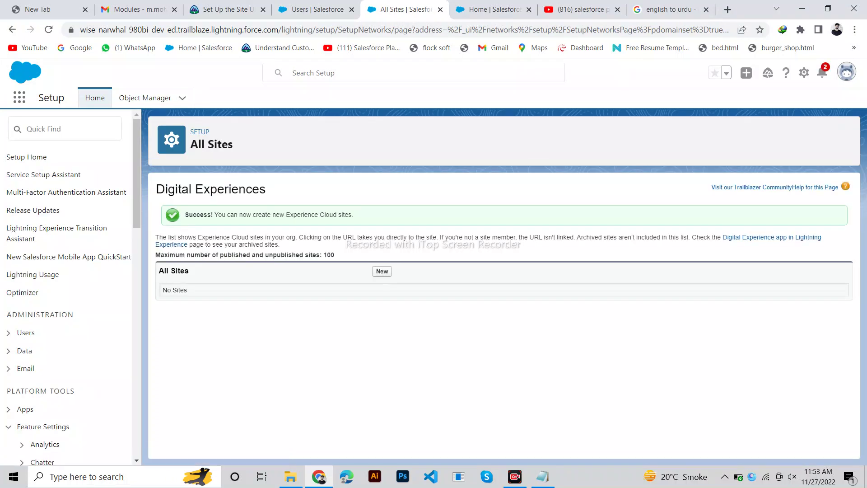
# Following Trailhead's "Edit an Email Template" section, search Setup for "Email Template" and open Classic Email Templates
pyautogui.click(226, 9)
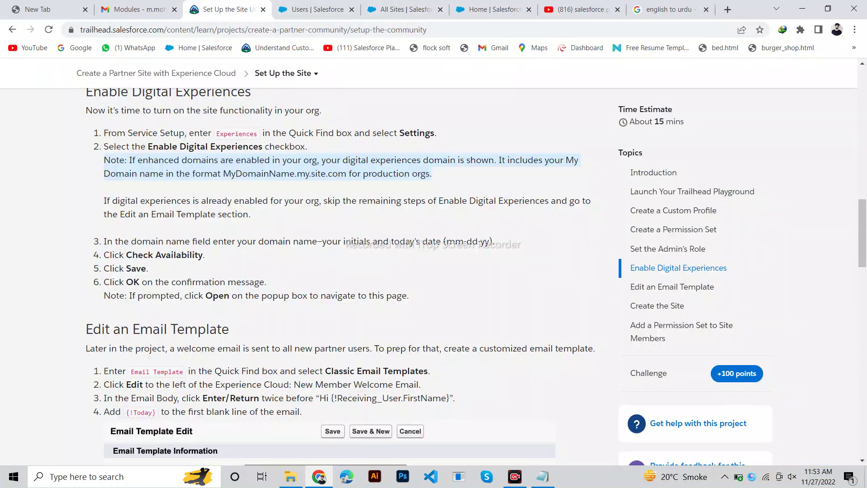
pyautogui.moveTo(229, 330); pyautogui.dragTo(104, 295)
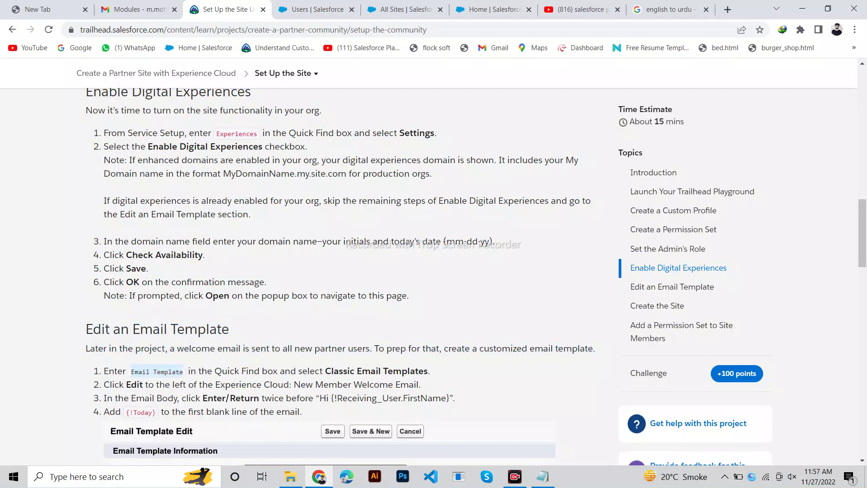
pyautogui.click(316, 9)
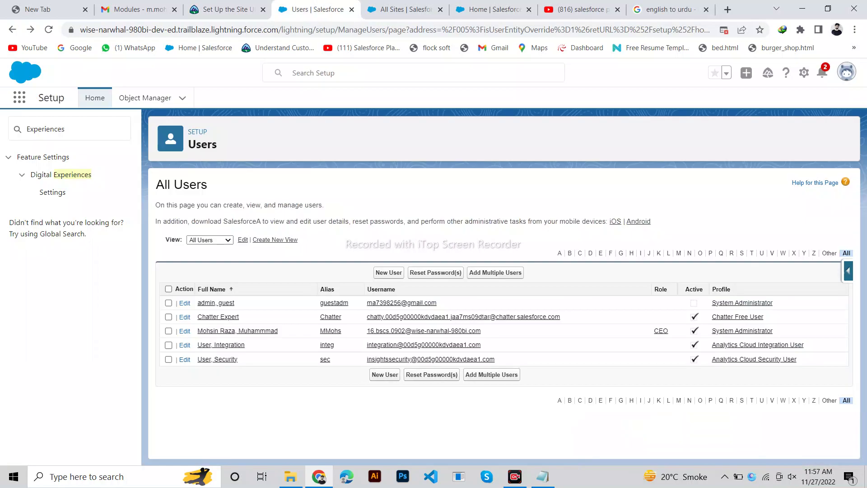
pyautogui.moveTo(65, 128); pyautogui.dragTo(25, 128)
pyautogui.write('Email Template')
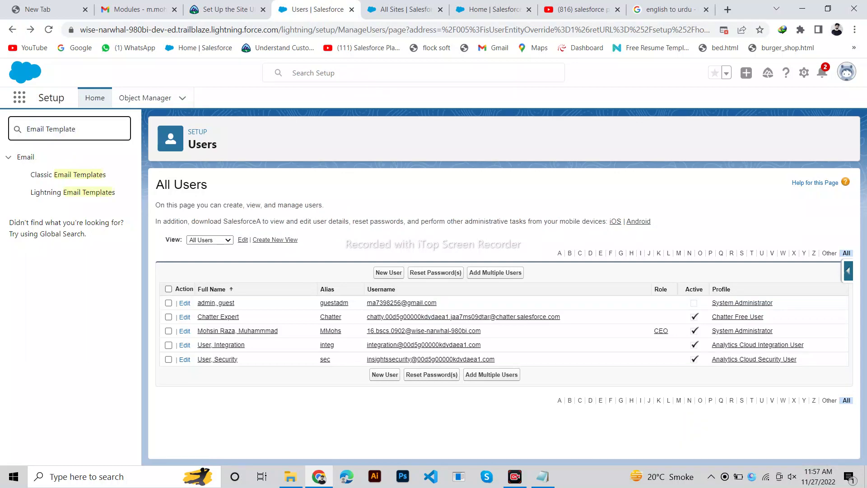
pyautogui.hotkey('ctrl', 'shift', 'Tab')
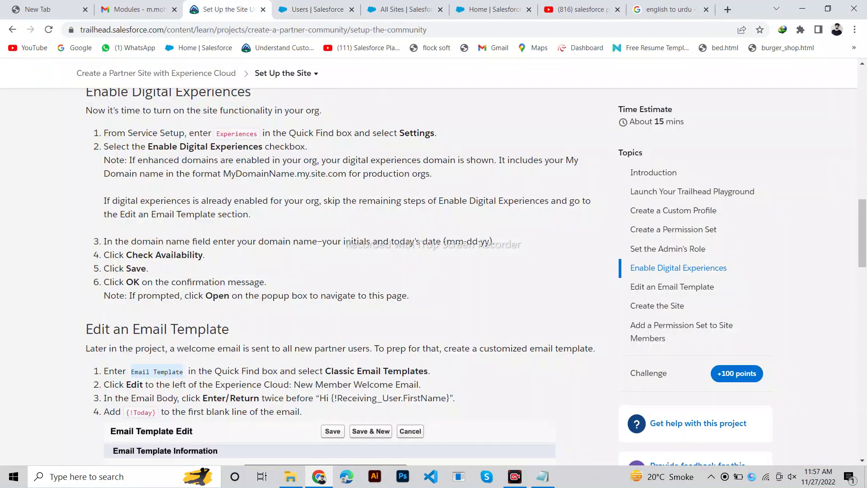
pyautogui.hotkey('ctrl', 'Tab')
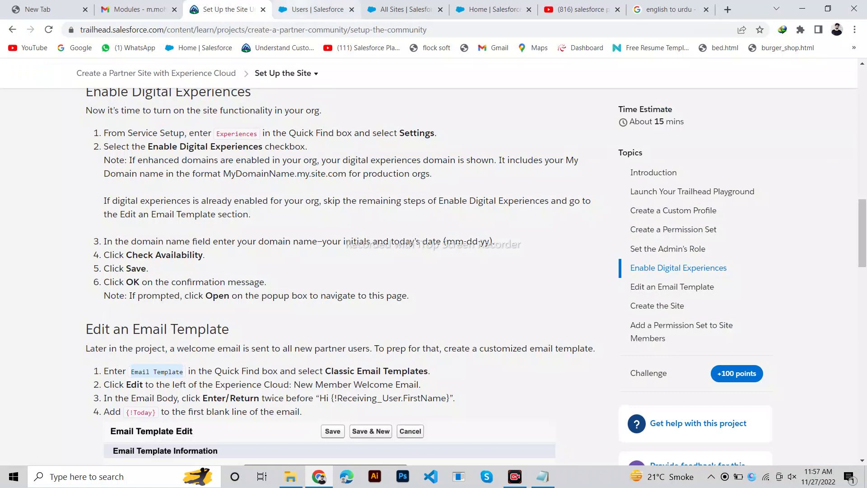
pyautogui.click(68, 174)
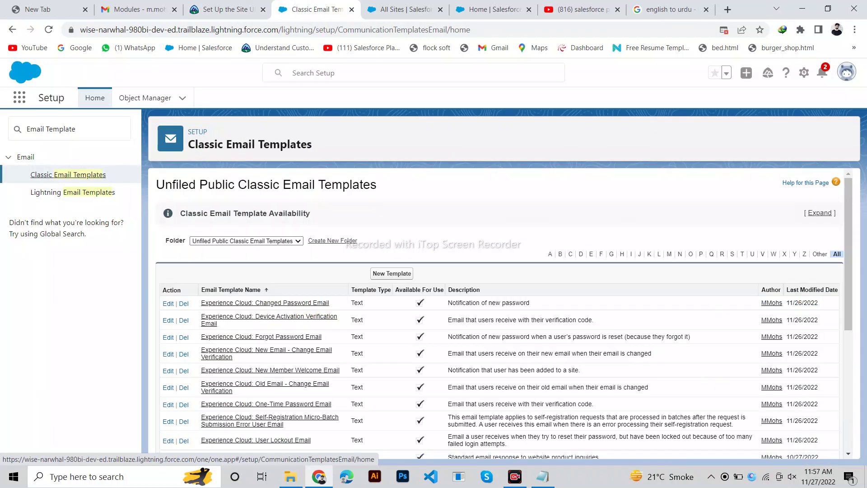
# Check Trailhead's "Edit an Email Template" steps and open the Experience Cloud: New Member Welcome Email template for editing
pyautogui.hotkey('ctrl', 'shift', 'Tab')
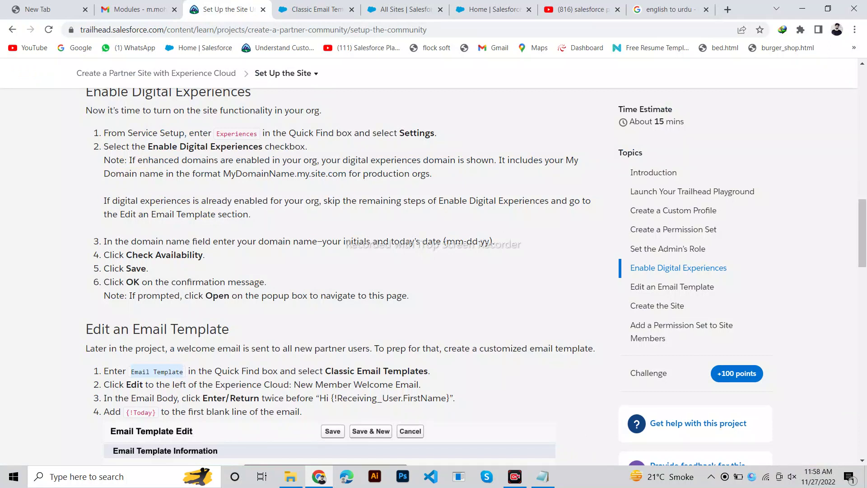
pyautogui.click(316, 9)
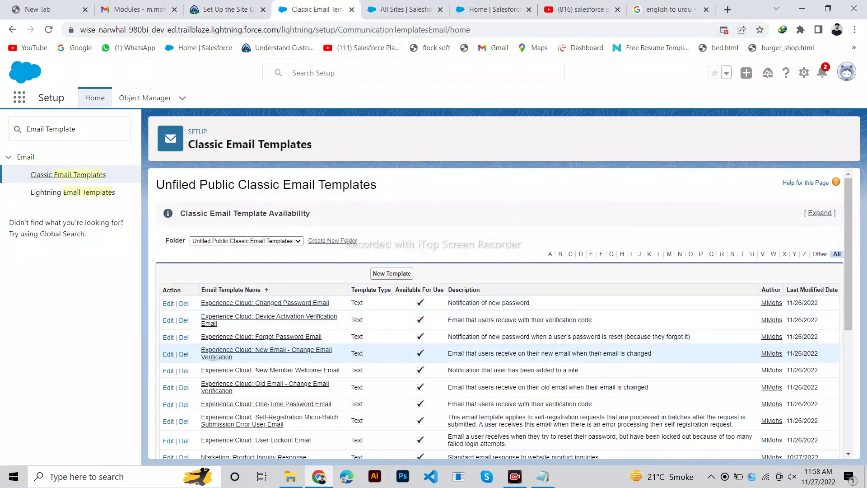
pyautogui.click(226, 9)
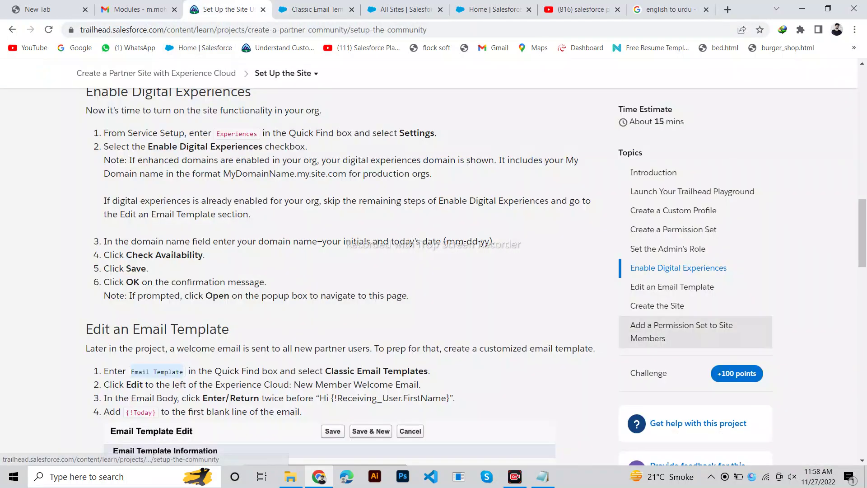
pyautogui.moveTo(420, 384); pyautogui.dragTo(209, 384)
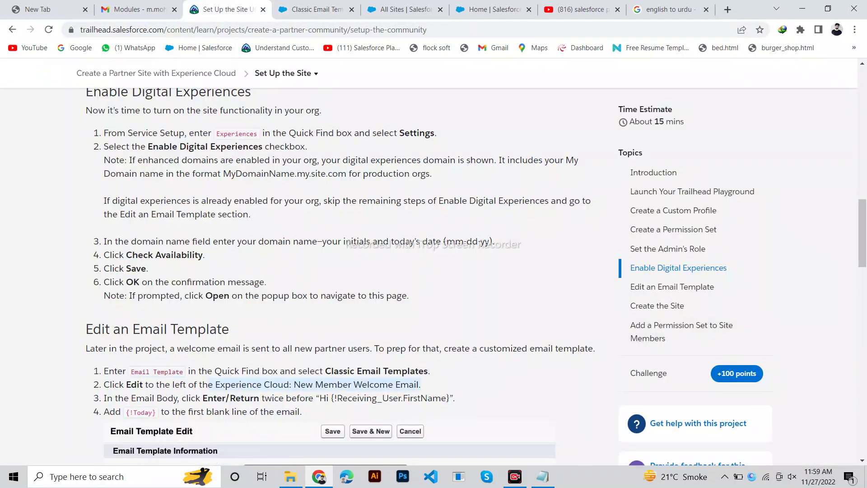
pyautogui.click(209, 384)
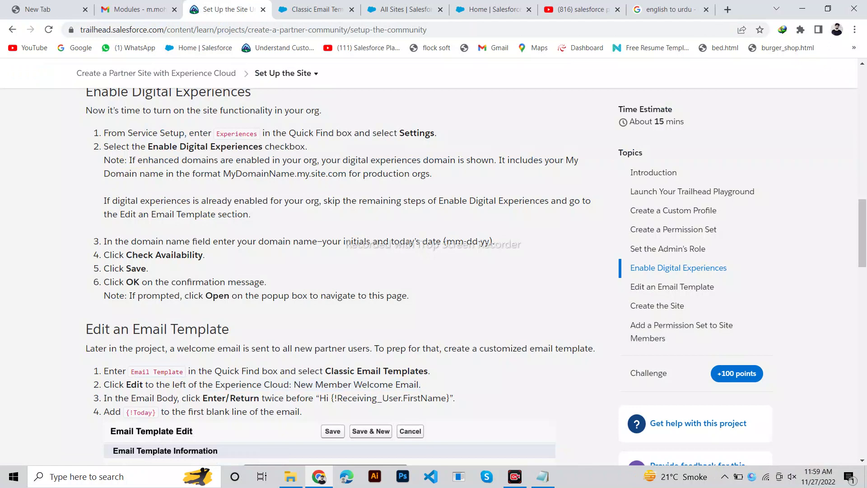
pyautogui.moveTo(421, 385); pyautogui.dragTo(237, 385)
pyautogui.click(316, 9)
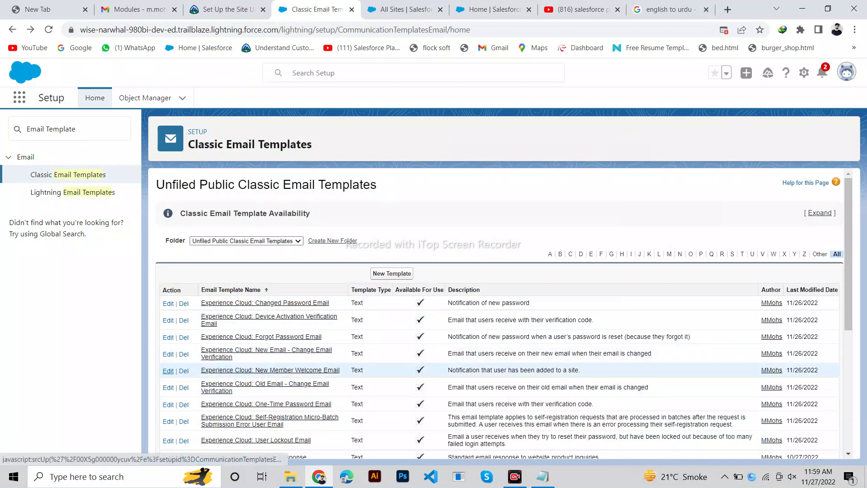
pyautogui.click(168, 371)
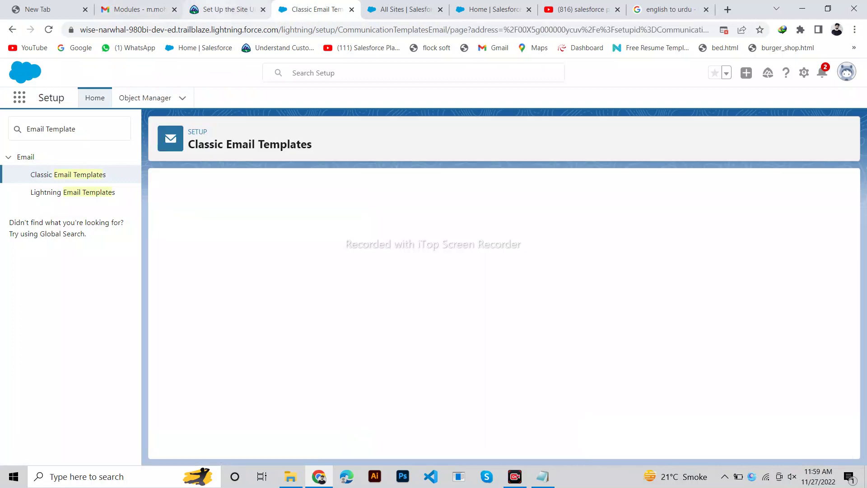
# Following Trailhead's third step, insert two line breaks before "Hi {!Receiving_User.FirstName}" in the template's email body
pyautogui.moveTo(221, 9)
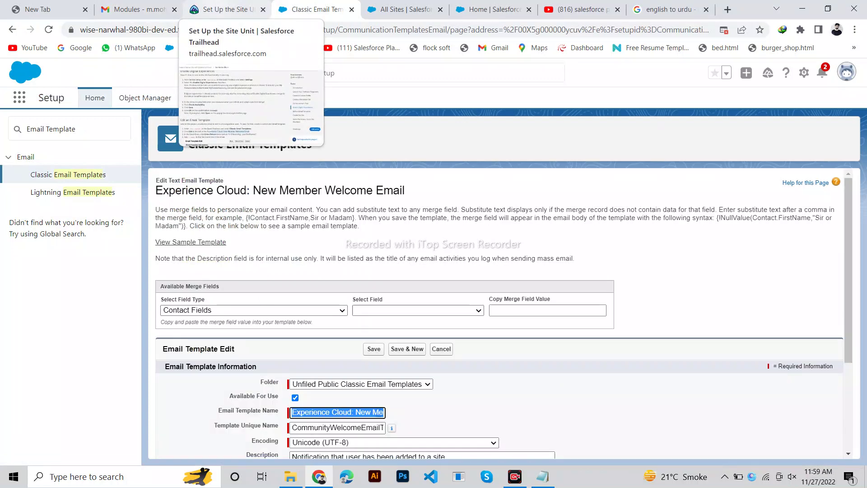
pyautogui.click(221, 9)
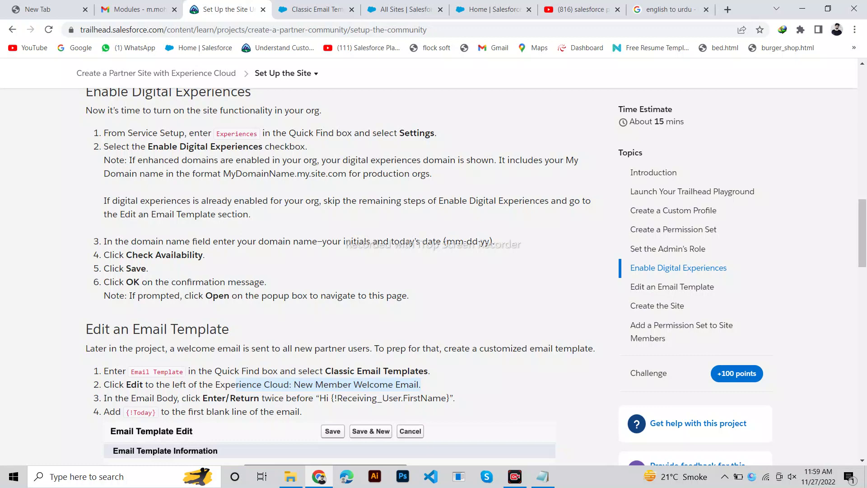
pyautogui.click(862, 176)
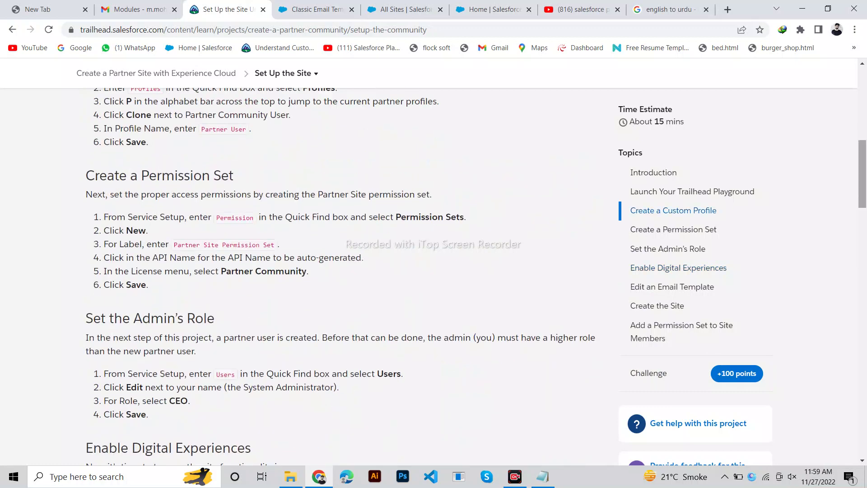
pyautogui.moveTo(862, 176); pyautogui.dragTo(862, 300)
pyautogui.scroll(2, 343, 271)
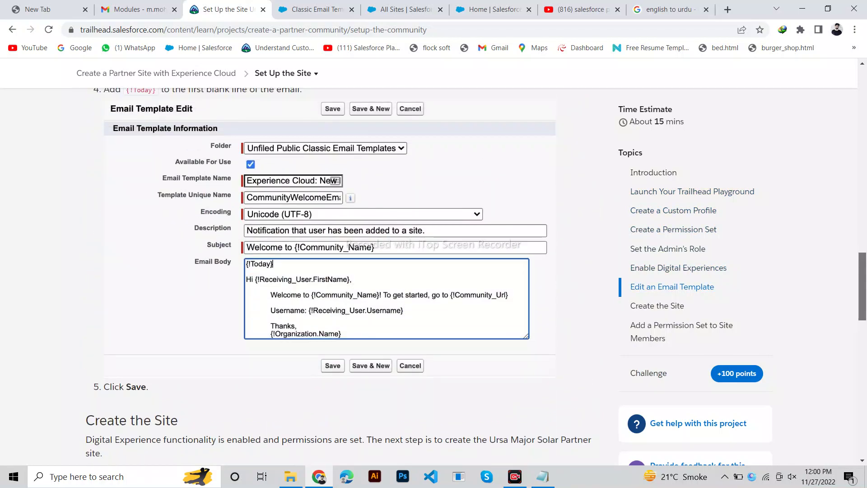
pyautogui.scroll(2, 343, 272)
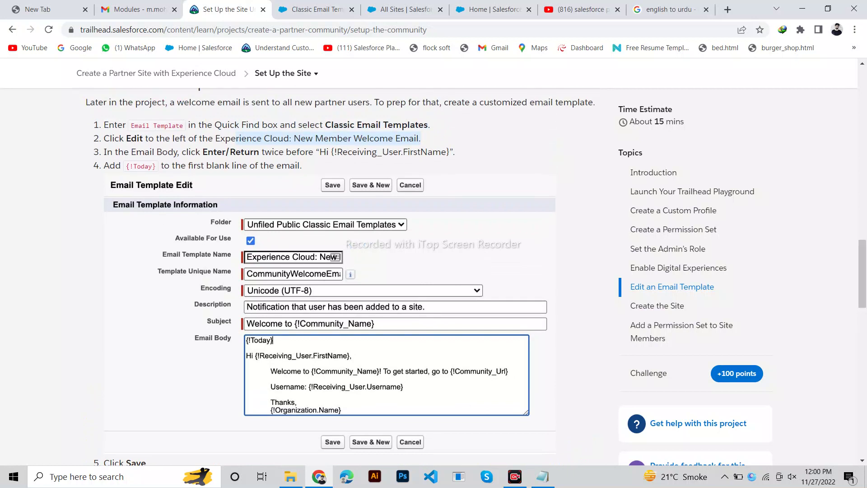
pyautogui.moveTo(235, 138); pyautogui.dragTo(454, 152)
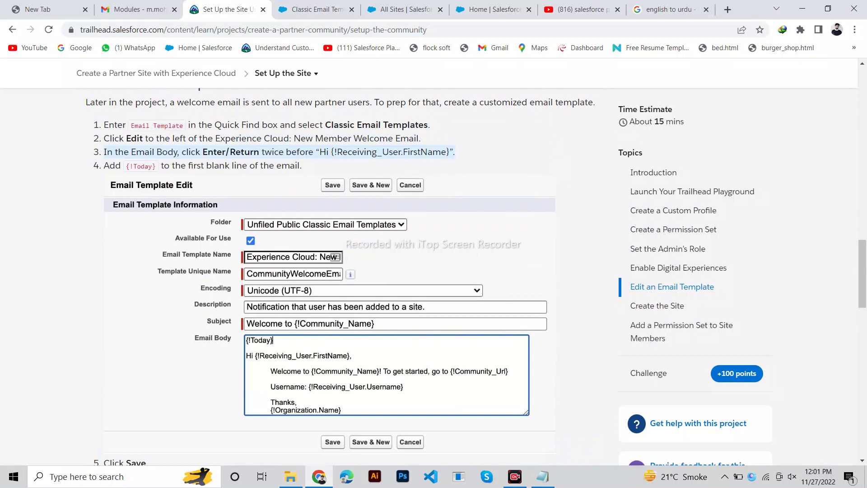
pyautogui.click(312, 9)
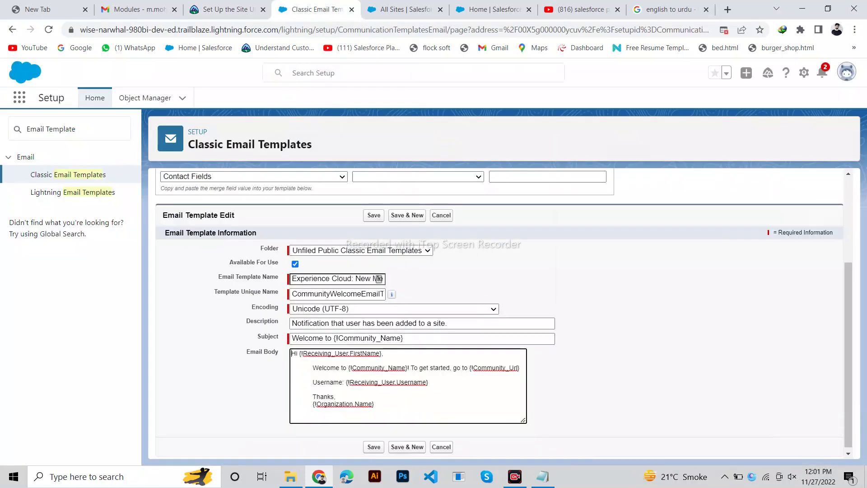
pyautogui.press('Return')
pyautogui.press('Return')
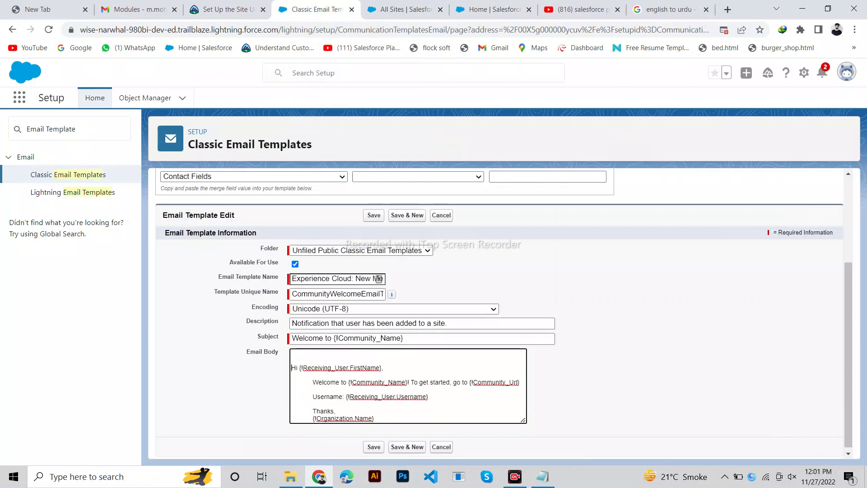
# Copy the {!Today} merge field from Trailhead and add it to the first blank line of the email body
pyautogui.click(224, 9)
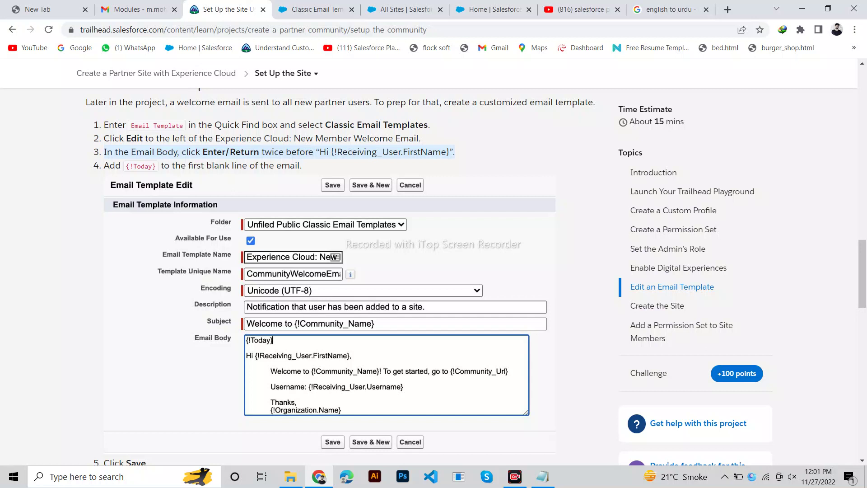
pyautogui.moveTo(126, 165); pyautogui.dragTo(156, 166)
pyautogui.hotkey('ctrl', 'c')
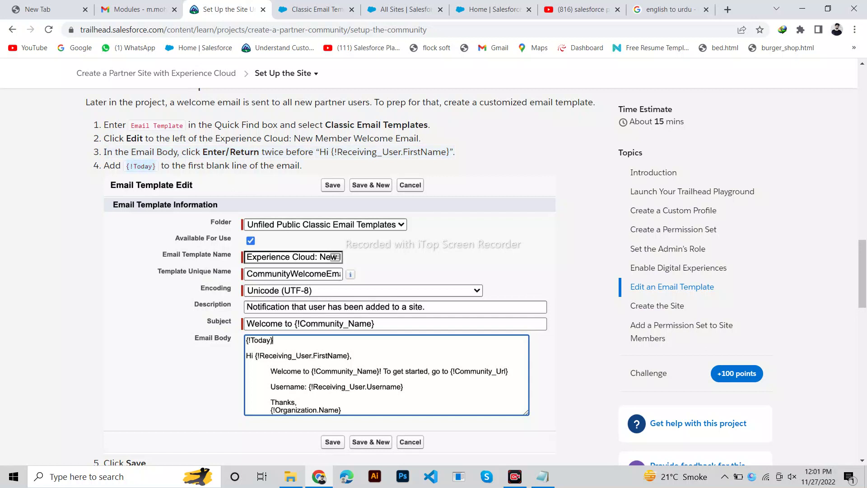
pyautogui.click(312, 9)
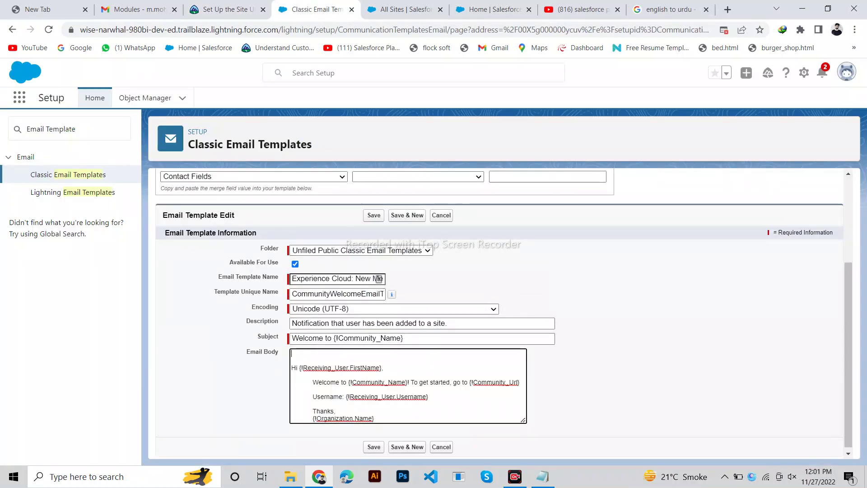
pyautogui.hotkey('ctrl', 'v')
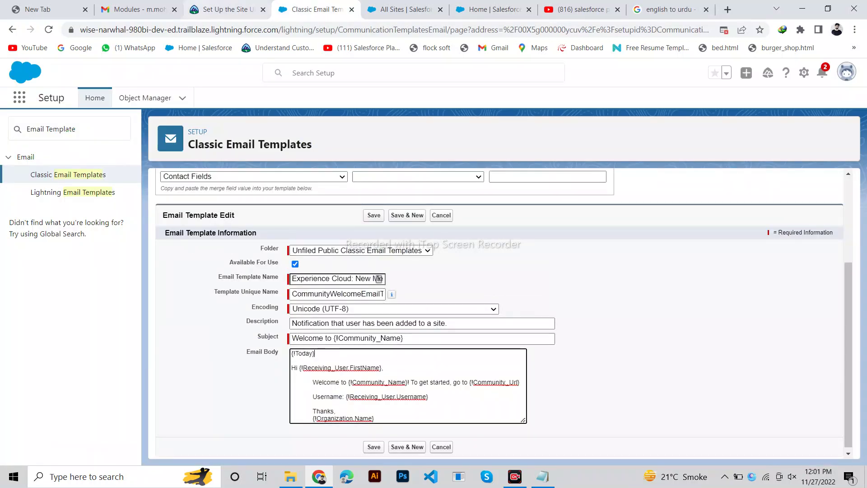
# Check Trailhead's last email template instruction and save the edited welcome email template
pyautogui.click(212, 9)
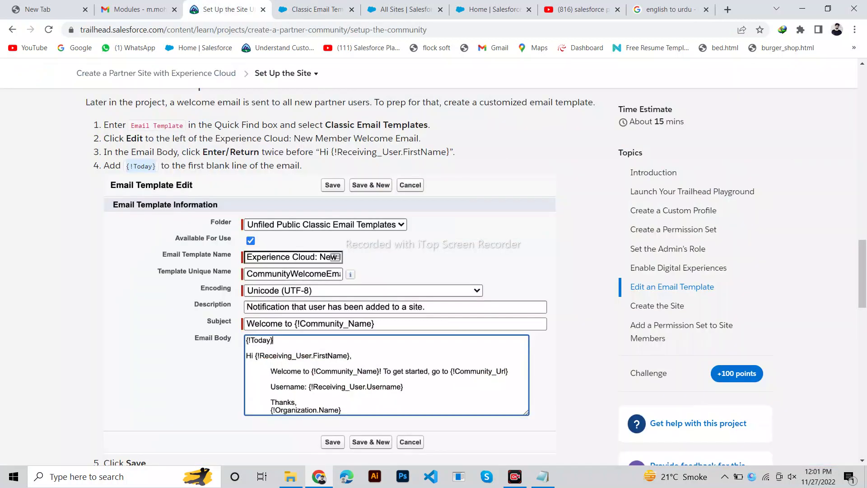
pyautogui.scroll(-1, 476, 276)
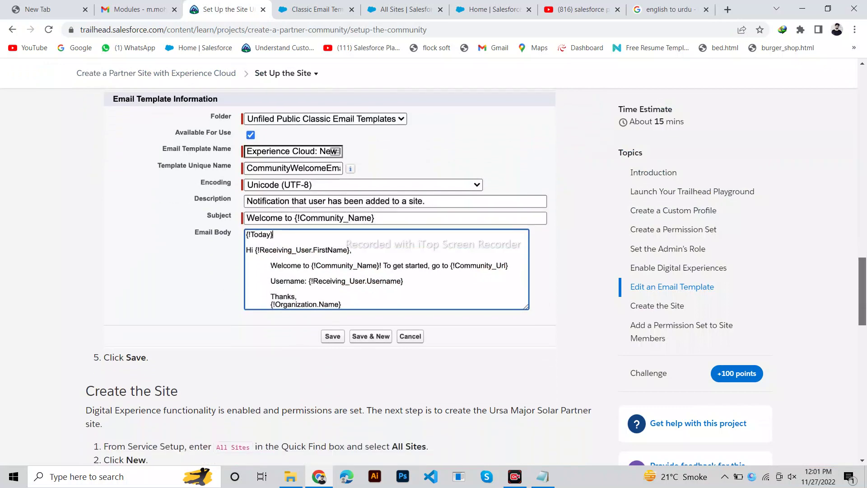
pyautogui.moveTo(148, 357); pyautogui.dragTo(105, 357)
pyautogui.click(316, 9)
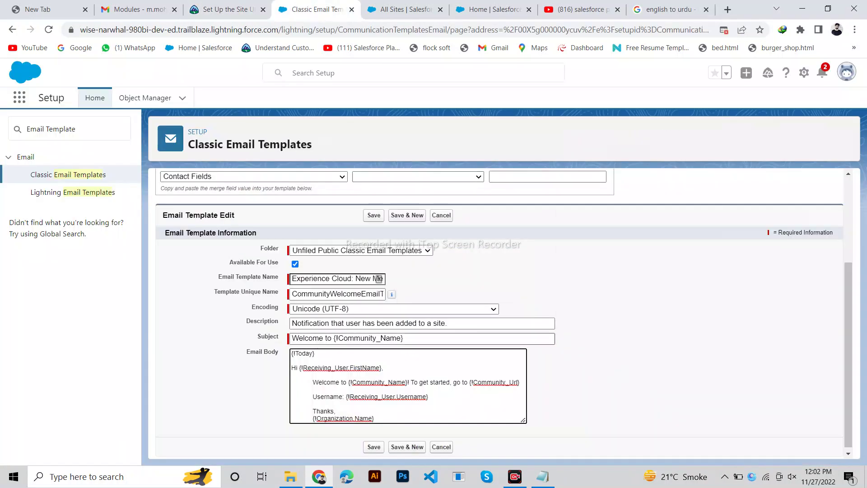
pyautogui.click(375, 215)
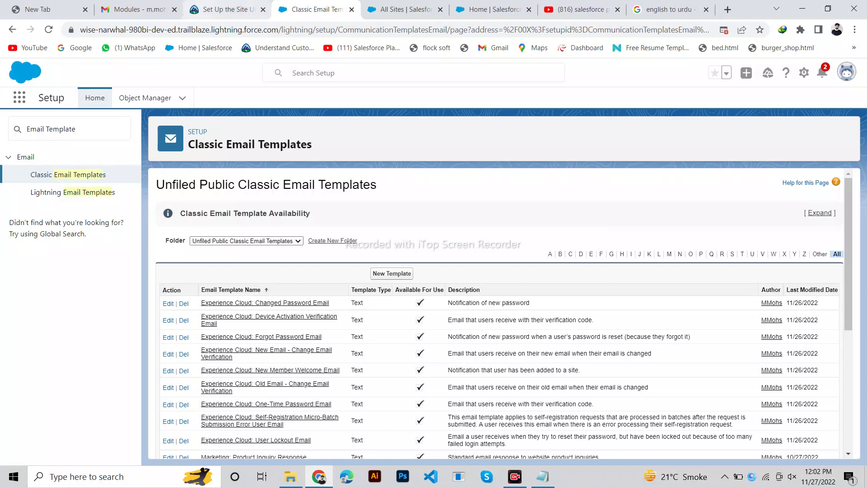
# Read Trailhead's "Create the Site" section and copy the Quick Find term "All Sites" from its first step
pyautogui.click(226, 9)
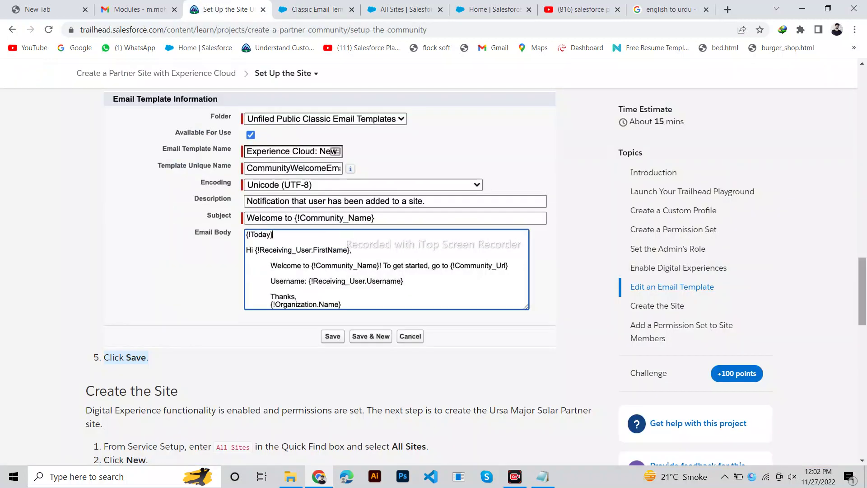
pyautogui.scroll(-3, 344, 271)
pyautogui.scroll(-3, 343, 271)
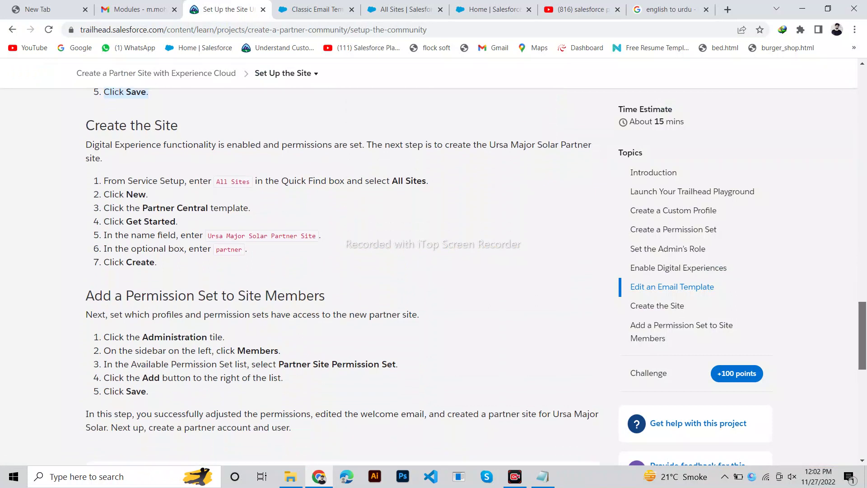
pyautogui.moveTo(178, 125); pyautogui.dragTo(86, 126)
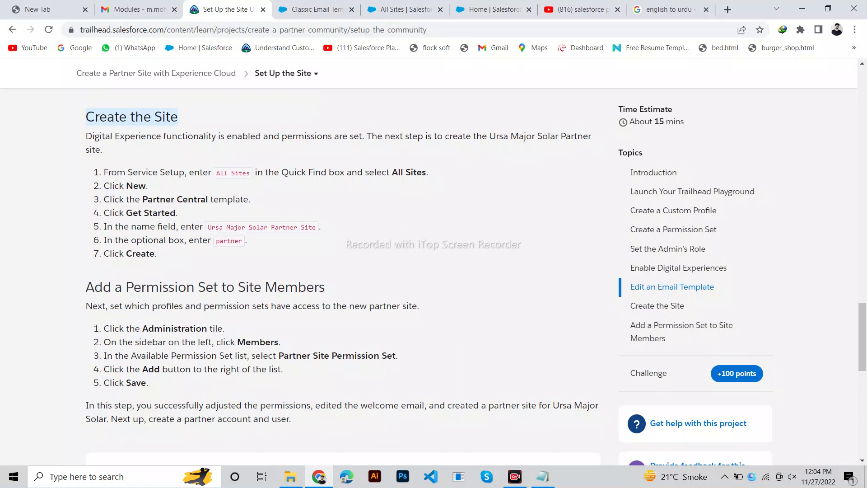
pyautogui.moveTo(103, 150); pyautogui.dragTo(85, 136)
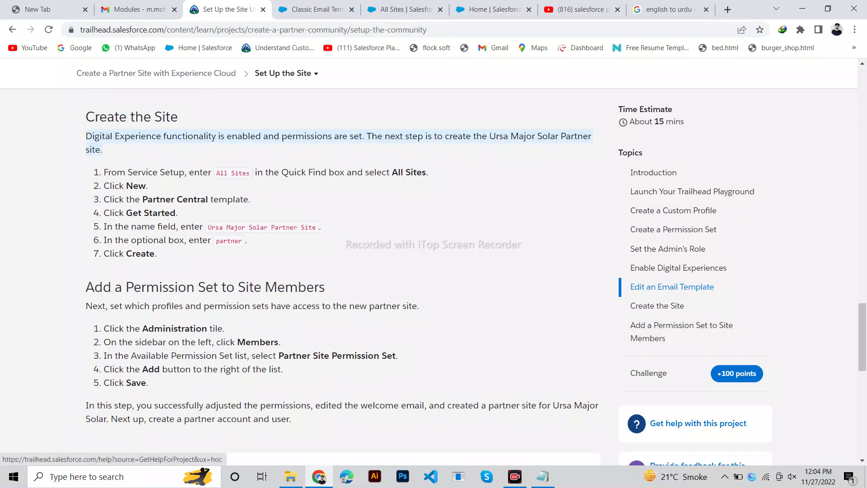
pyautogui.scroll(-1, 476, 274)
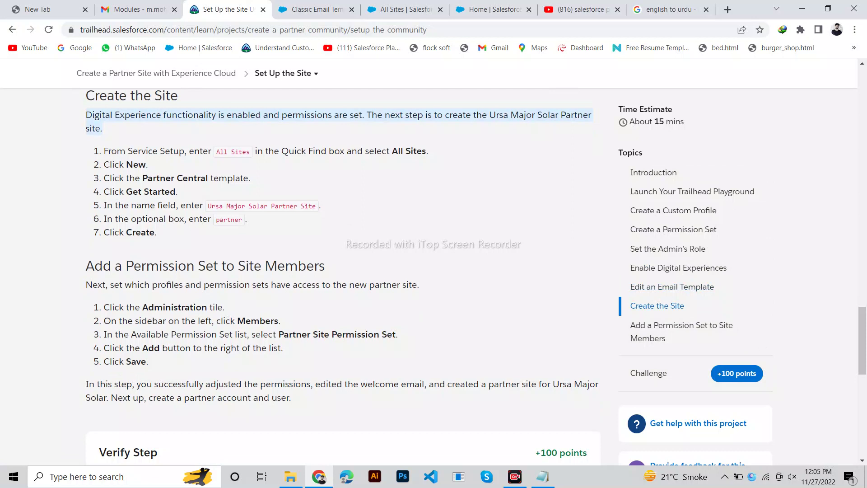
pyautogui.moveTo(216, 152); pyautogui.dragTo(250, 152)
pyautogui.hotkey('ctrl', 'c')
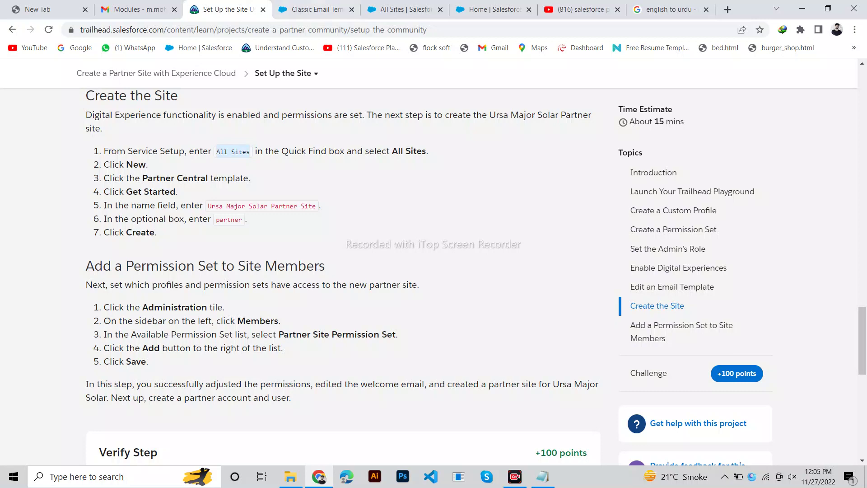
# Try to find "All Sites" with Quick Find in the Setup tab showing Classic Email Templates
pyautogui.click(315, 9)
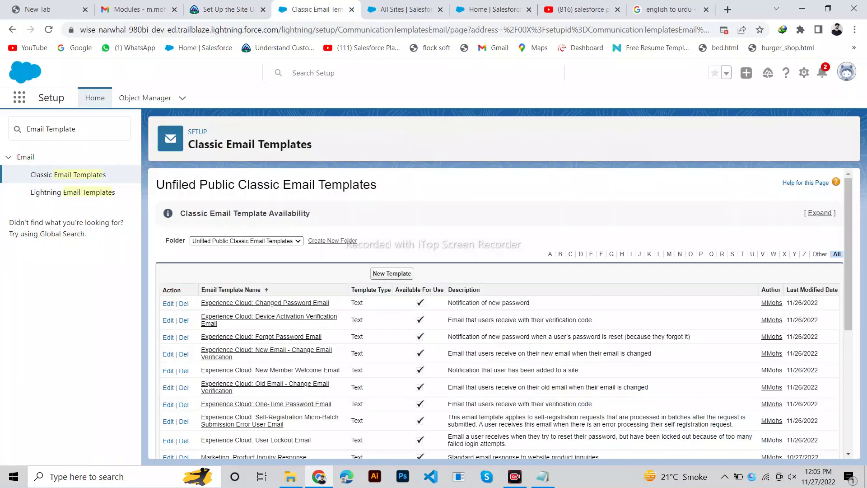
pyautogui.tripleClick(51, 129)
pyautogui.hotkey('ctrl', 'v')
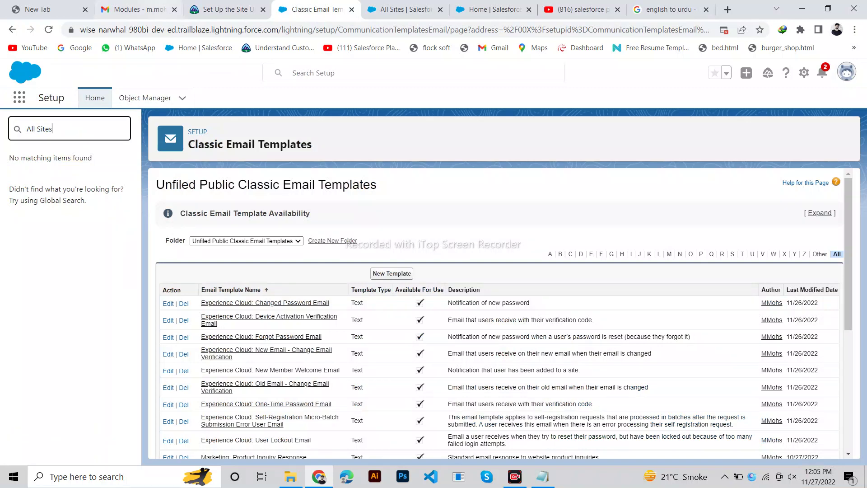
# Switch to the Setup tab opened after enabling digital experiences, search it for "All Sites" and open the All Sites page
pyautogui.click(226, 9)
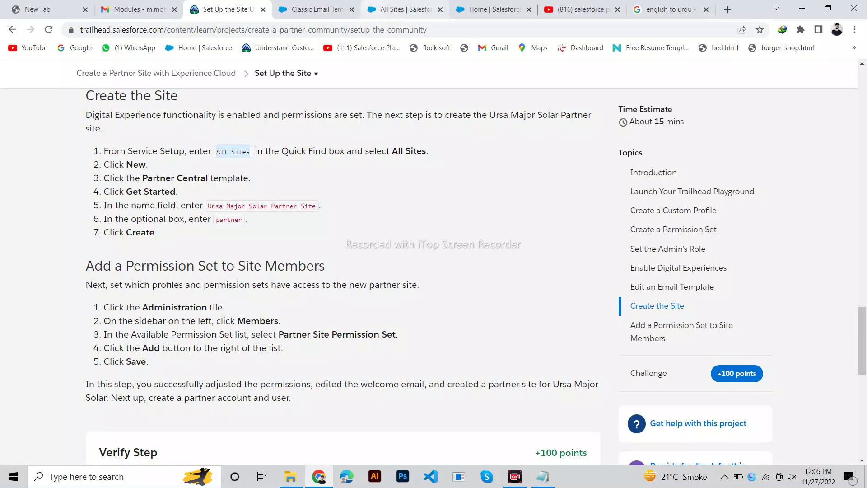
pyautogui.click(407, 10)
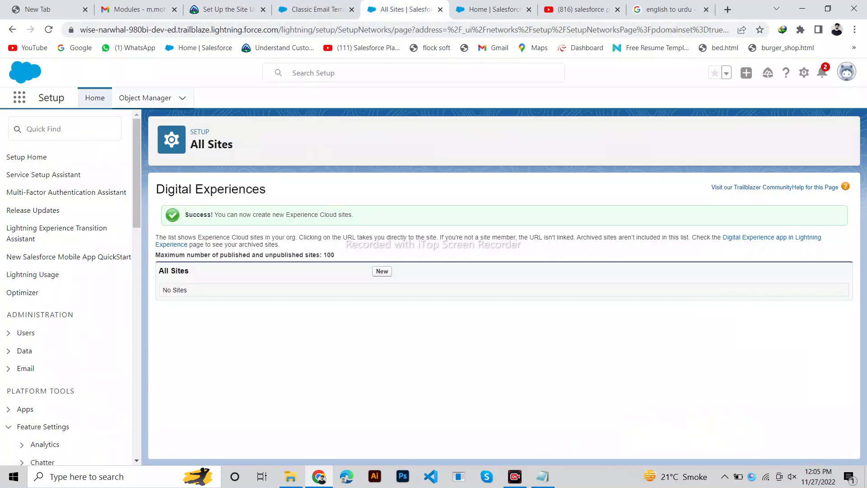
pyautogui.click(65, 128)
pyautogui.write('All Sites')
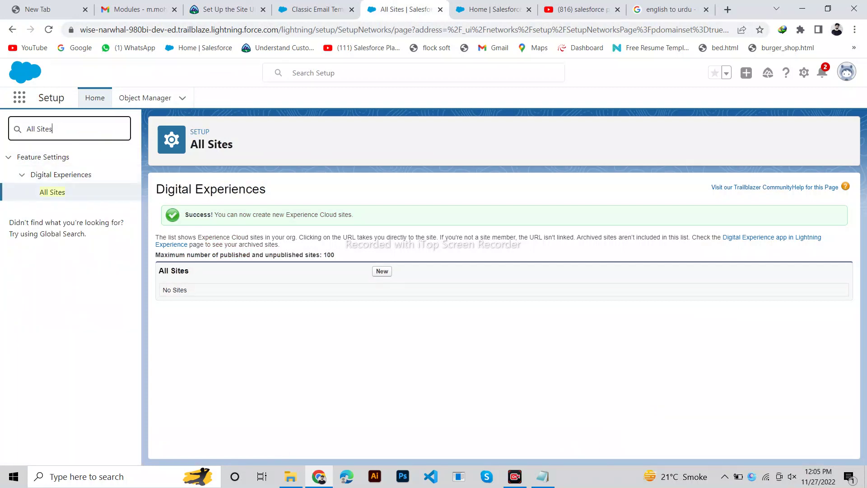
pyautogui.click(52, 192)
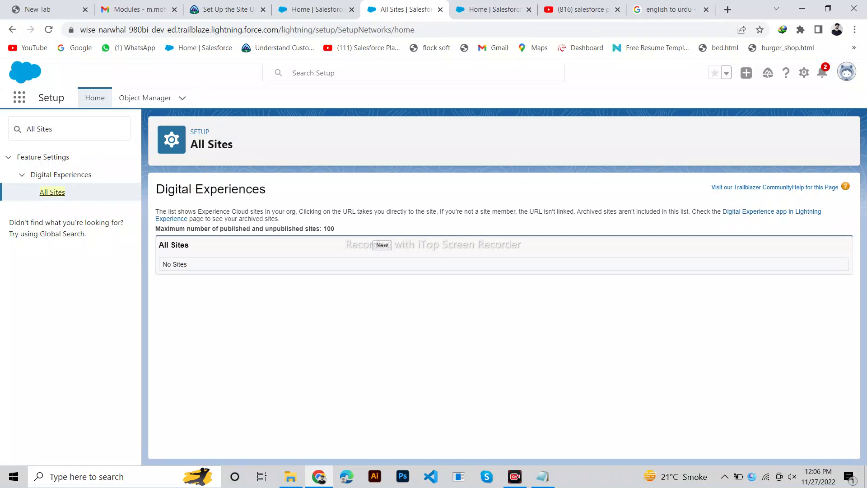
# Check the template name in Trailhead's "Create the Site" section and start a new site from the All Sites page
pyautogui.click(226, 9)
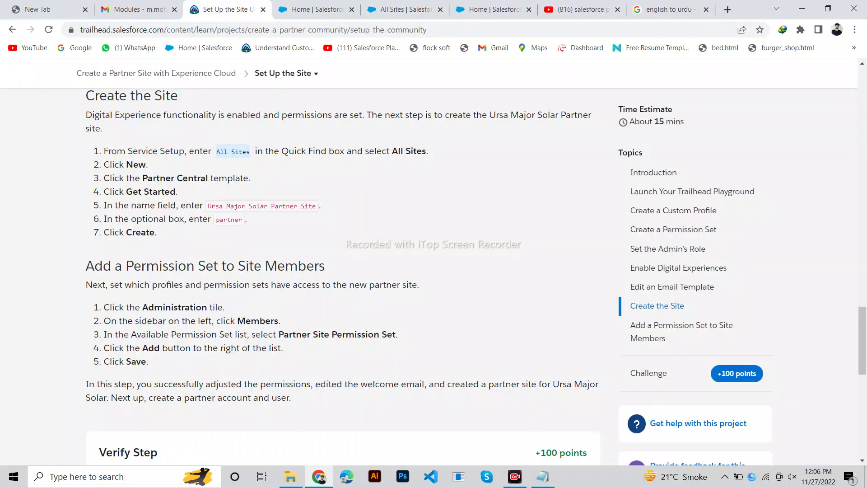
pyautogui.moveTo(143, 178); pyautogui.dragTo(196, 178)
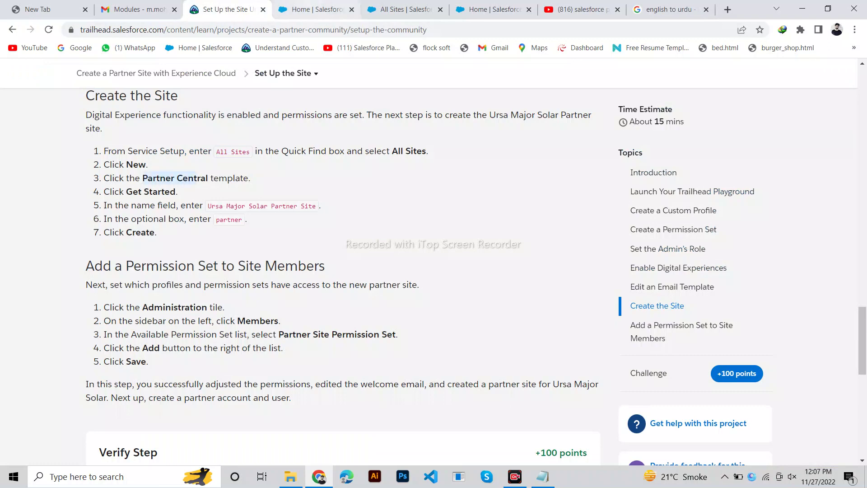
pyautogui.click(400, 9)
pyautogui.click(381, 245)
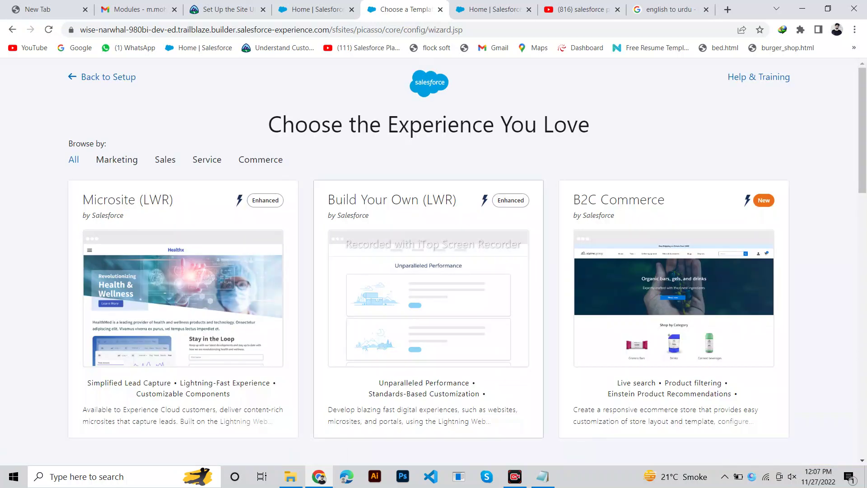
# Recheck Trailhead's template instruction, find the Partner Central template among the available experiences and open its details
pyautogui.moveTo(590, 125); pyautogui.dragTo(268, 124)
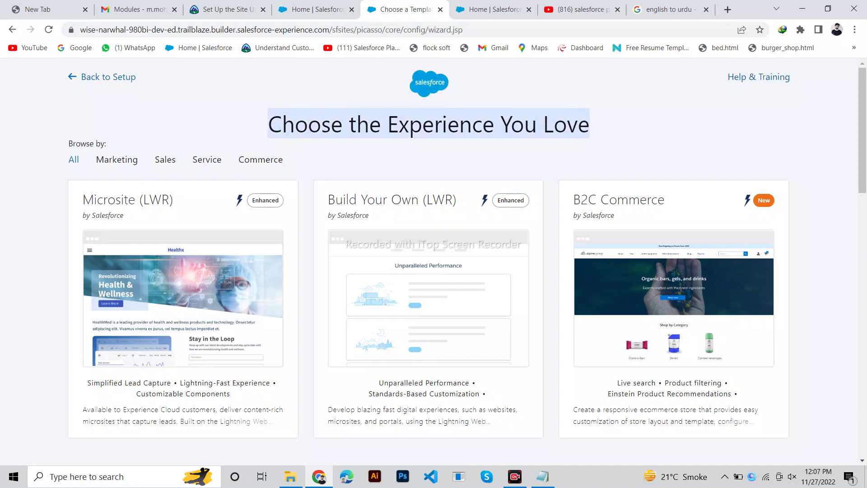
pyautogui.click(223, 9)
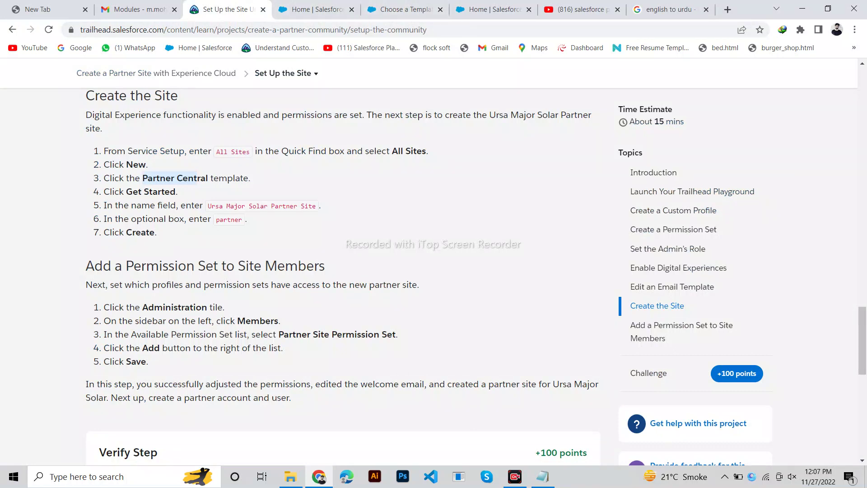
pyautogui.click(404, 10)
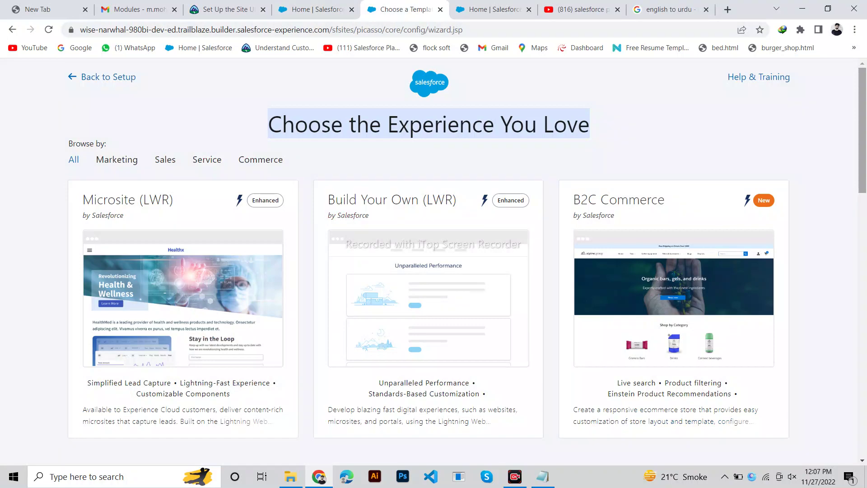
pyautogui.scroll(-5, 433, 262)
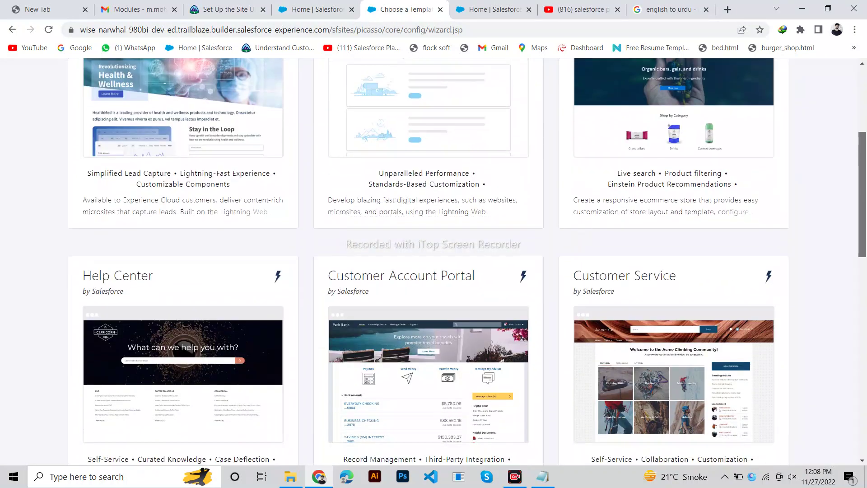
pyautogui.scroll(-7, 434, 262)
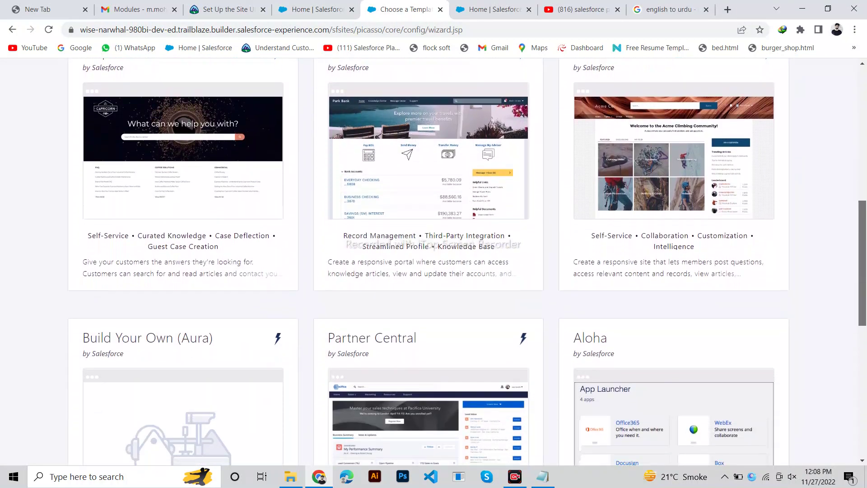
pyautogui.scroll(-1, 428, 284)
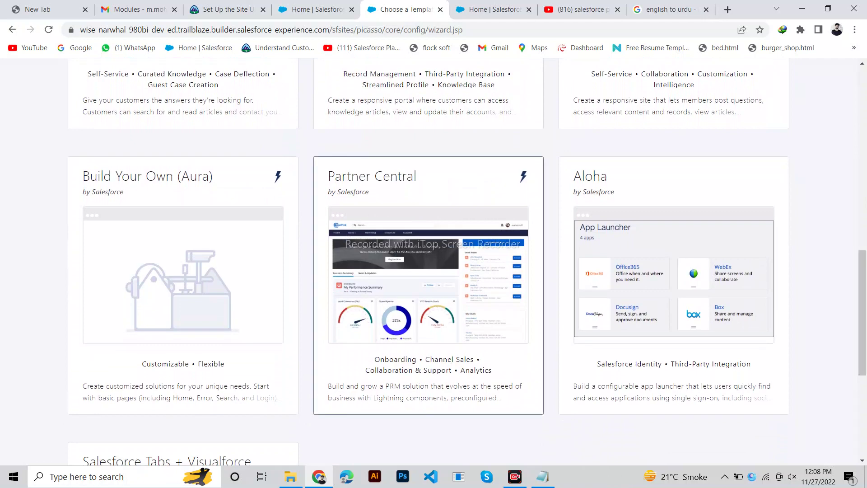
pyautogui.click(428, 284)
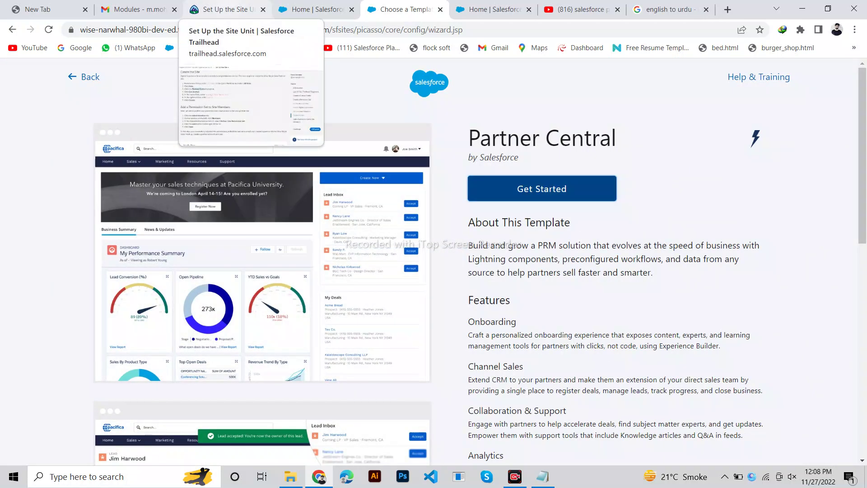
# Get started with the Partner Central template and name the site "Ursa Major Solar Partner Site", copied from Trailhead
pyautogui.click(223, 9)
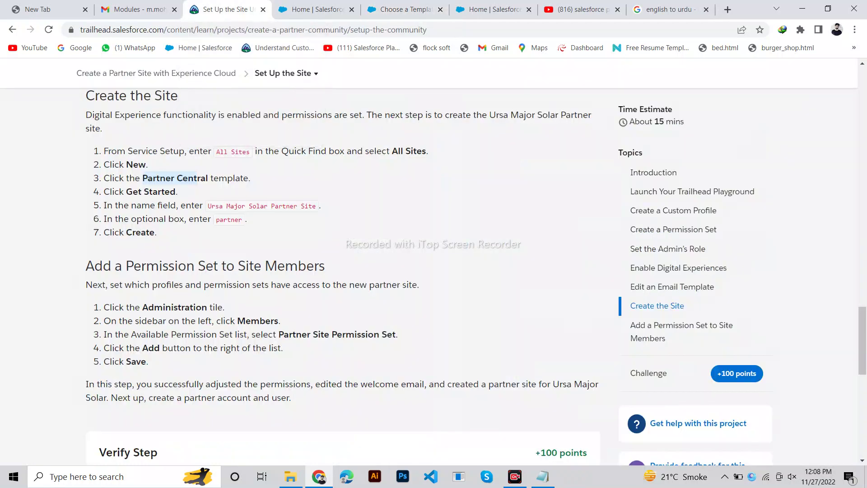
pyautogui.click(405, 9)
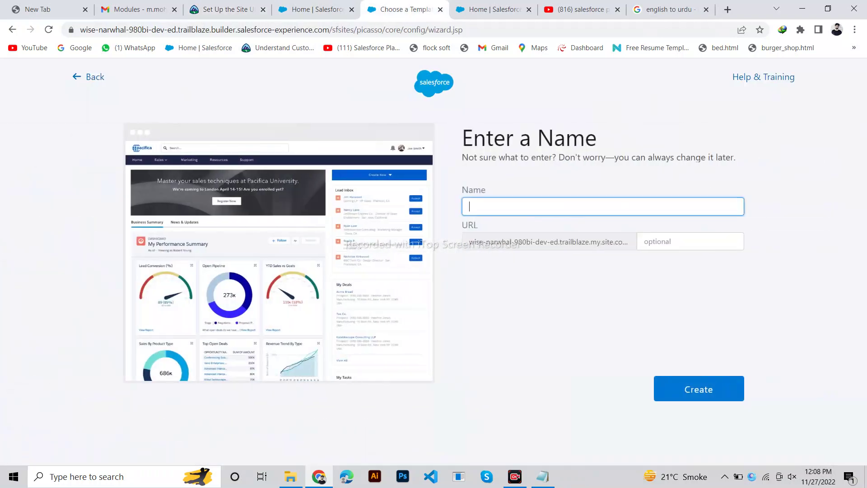
pyautogui.click(224, 9)
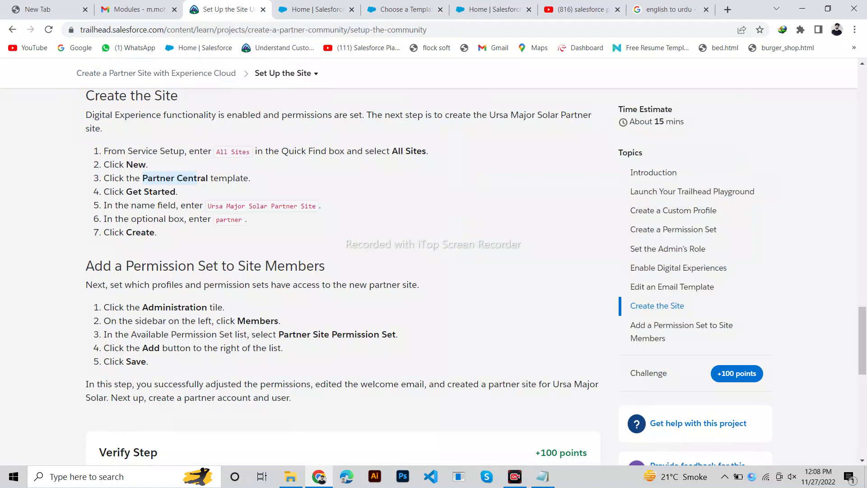
pyautogui.moveTo(208, 206); pyautogui.dragTo(316, 206)
pyautogui.hotkey('ctrl', 'c')
pyautogui.hotkey('ctrl', '5')
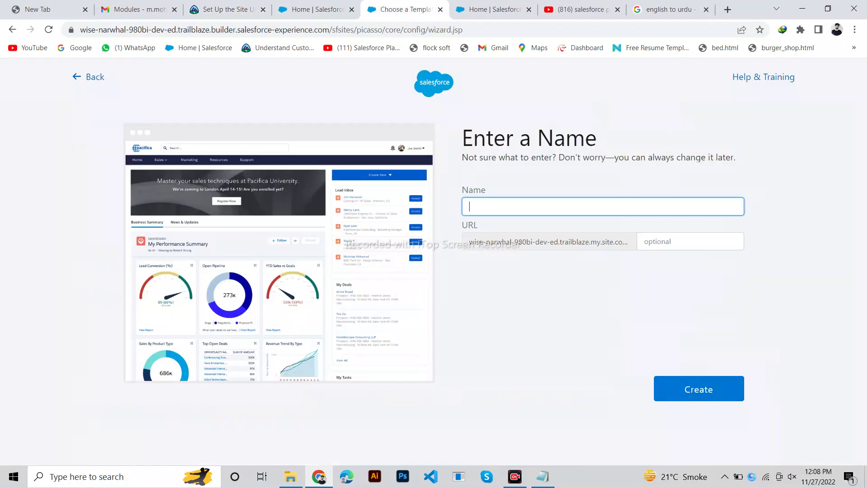
pyautogui.hotkey('ctrl', 'v')
# Copy "partner" from Trailhead's instructions and enter it as the optional ending of the site's URL
pyautogui.hotkey('ctrl', '3')
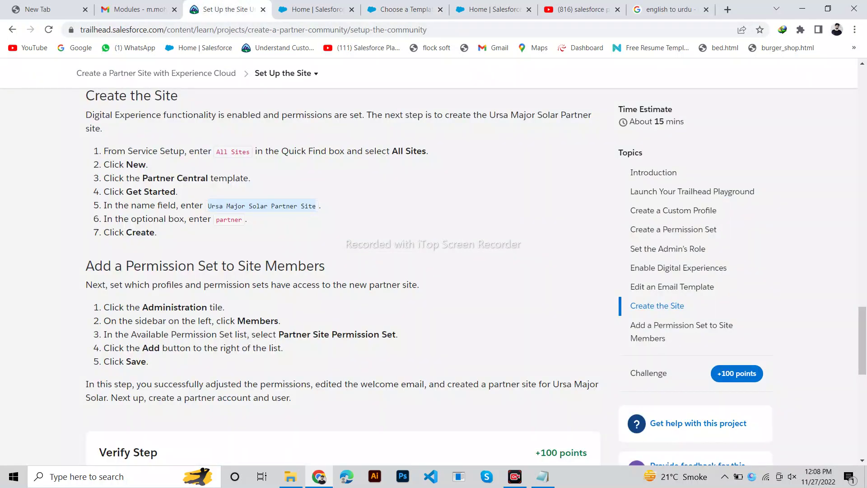
pyautogui.doubleClick(229, 219)
pyautogui.hotkey('ctrl', 'c')
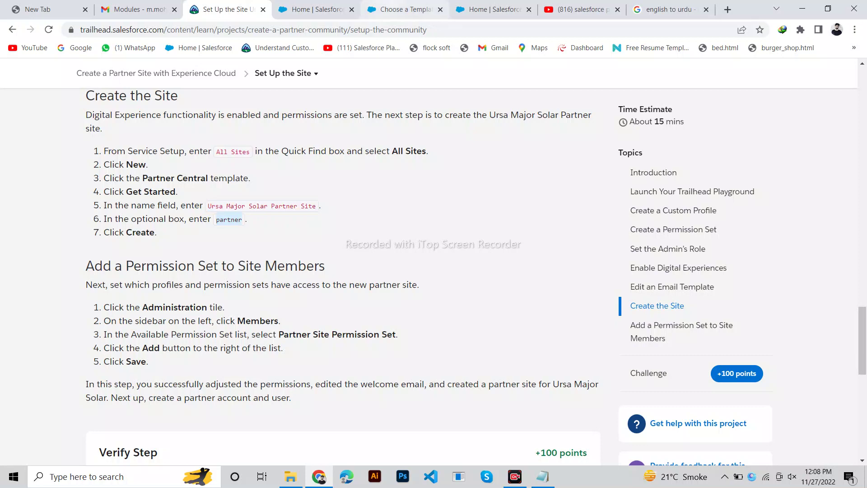
pyautogui.hotkey('ctrl', '5')
pyautogui.click(644, 242)
pyautogui.hotkey('ctrl', 'v')
# Check Trailhead's last site creation instruction and create the partner site with the entered name and URL
pyautogui.hotkey('ctrl', '3')
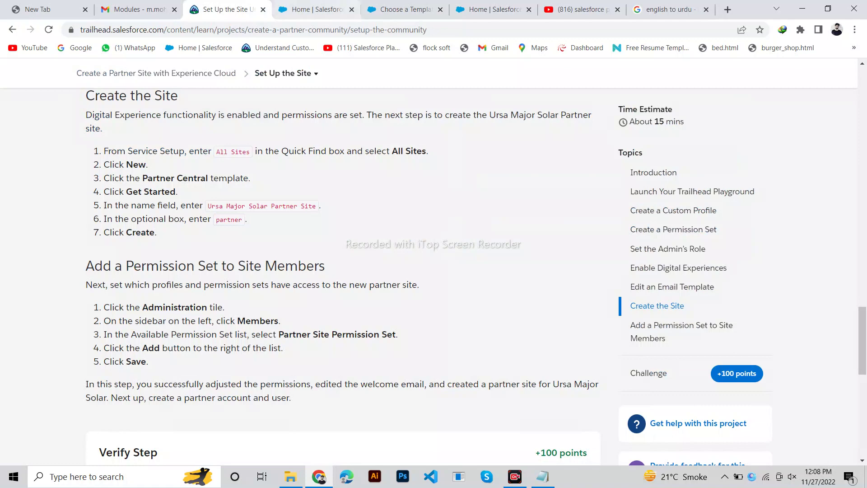
pyautogui.hotkey('ctrl', '5')
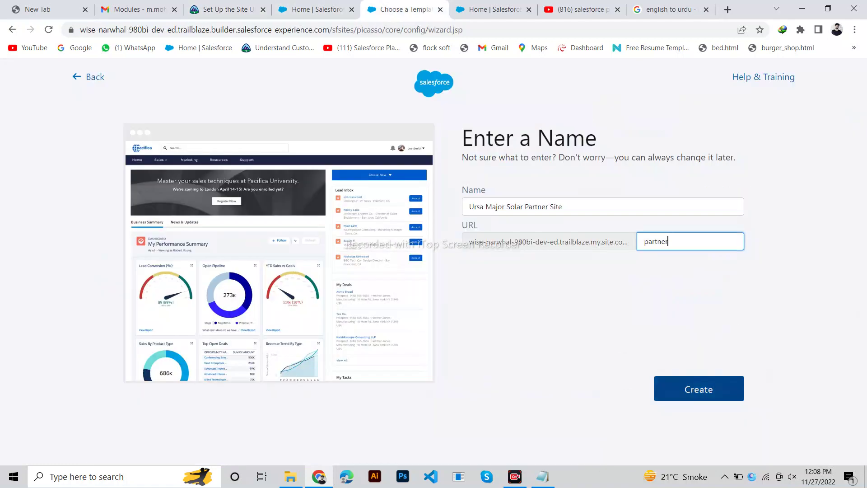
pyautogui.press('Tab')
pyautogui.press('Return')
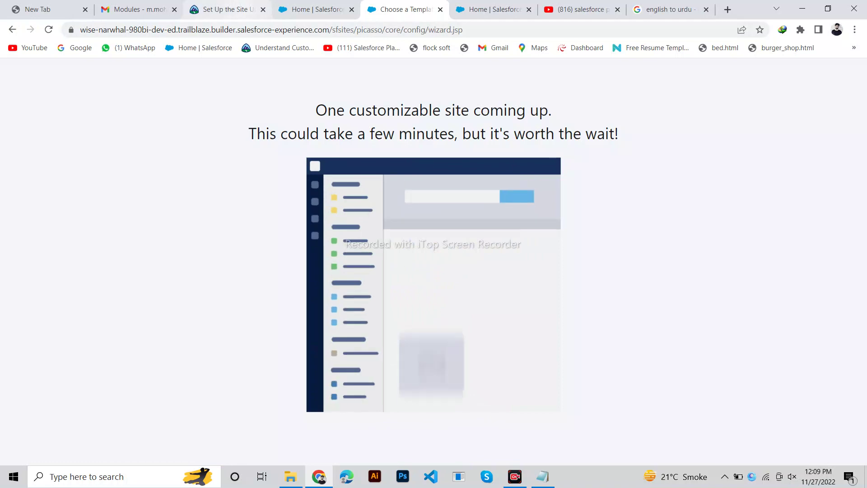
pyautogui.click(224, 9)
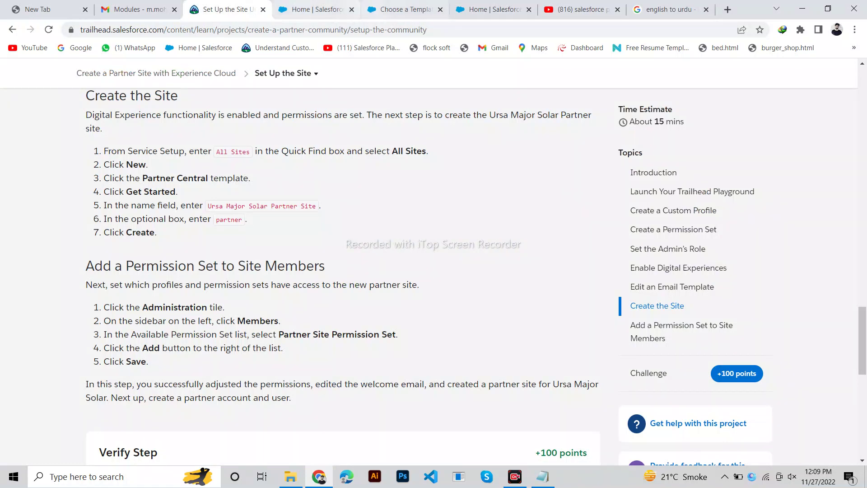
pyautogui.click(398, 9)
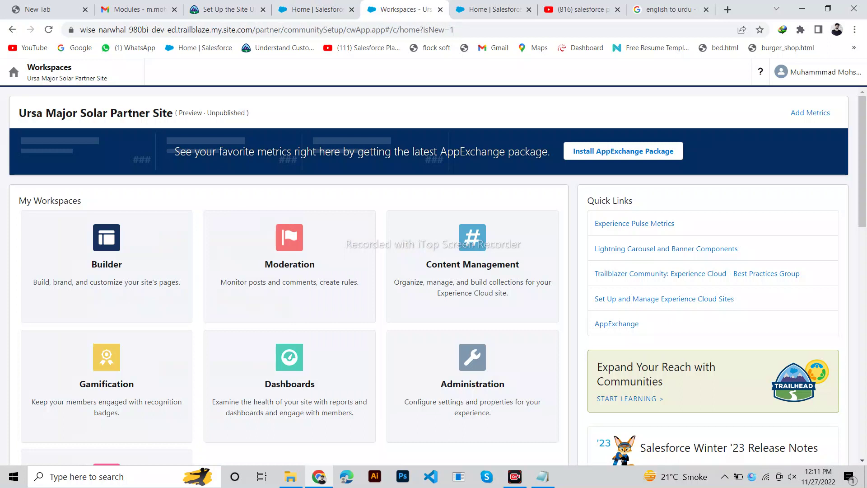
# Look over the new site's Workspaces page, read Trailhead's "Add a Permission Set to Site Members" section and return to Workspaces
pyautogui.moveTo(249, 113); pyautogui.dragTo(18, 113)
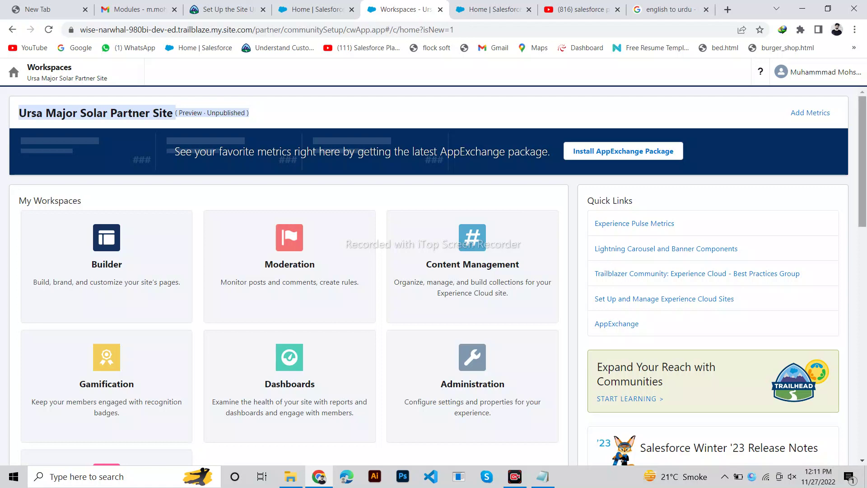
pyautogui.moveTo(862, 161)
pyautogui.mouseDown()
pyautogui.moveTo(863, 391)
pyautogui.moveTo(863, 161)
pyautogui.mouseUp()
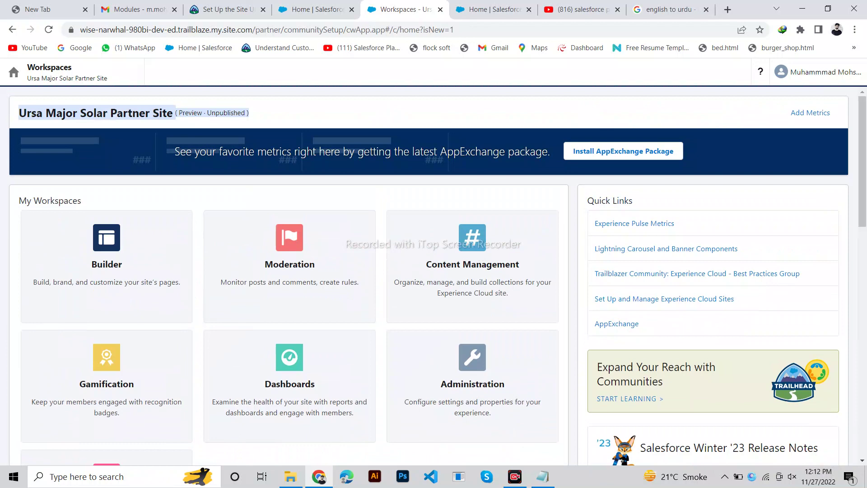
pyautogui.click(225, 9)
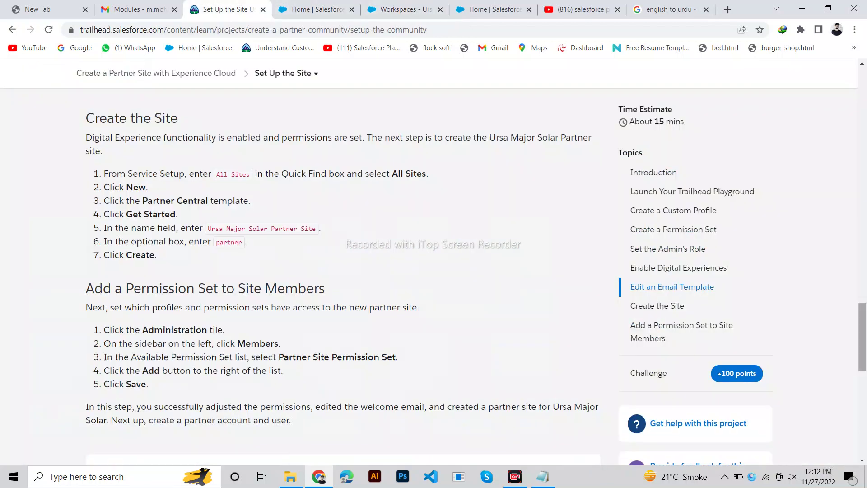
pyautogui.scroll(-2, 581, 434)
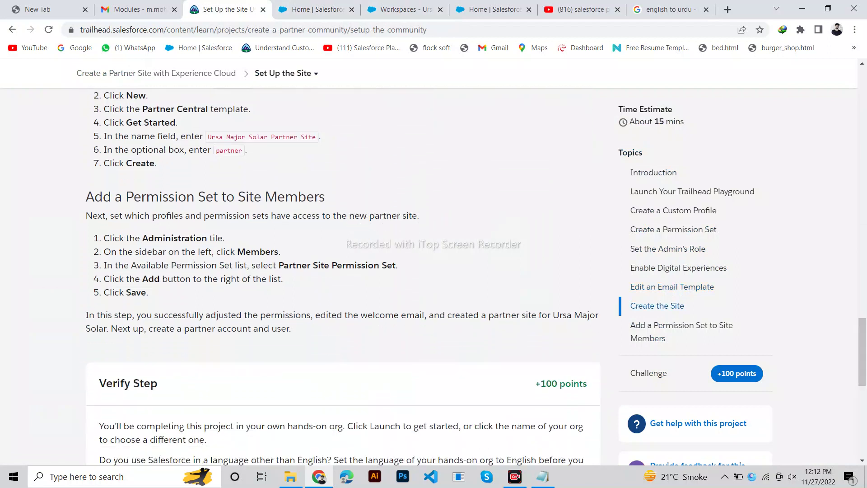
pyautogui.moveTo(326, 197); pyautogui.dragTo(85, 197)
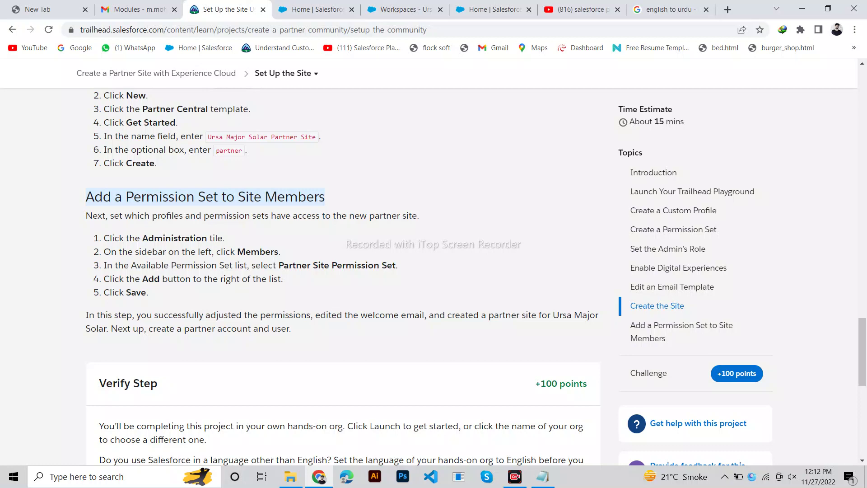
pyautogui.click(398, 10)
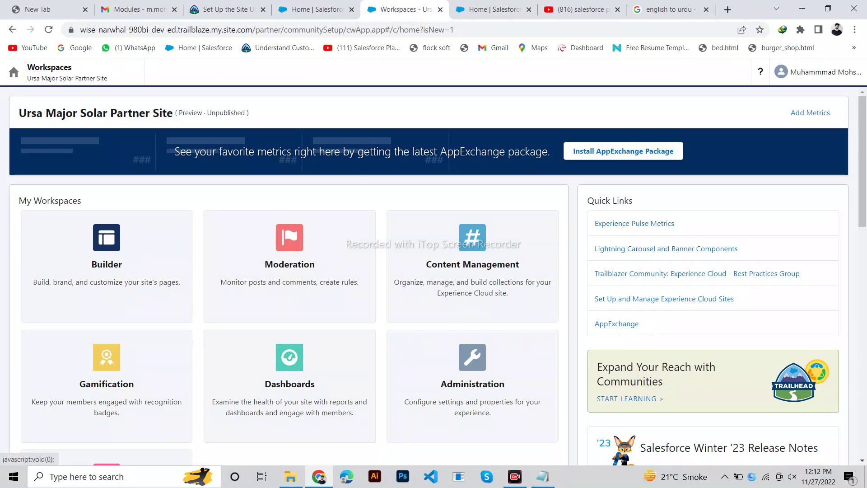
pyautogui.click(222, 9)
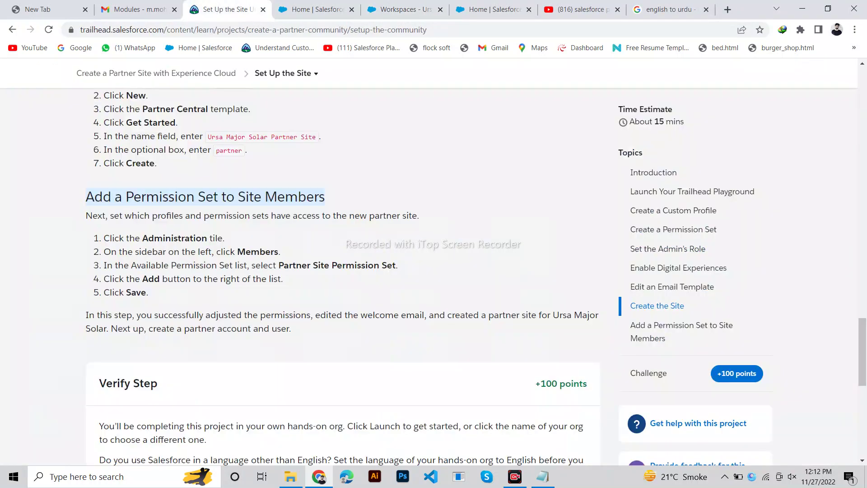
pyautogui.click(402, 9)
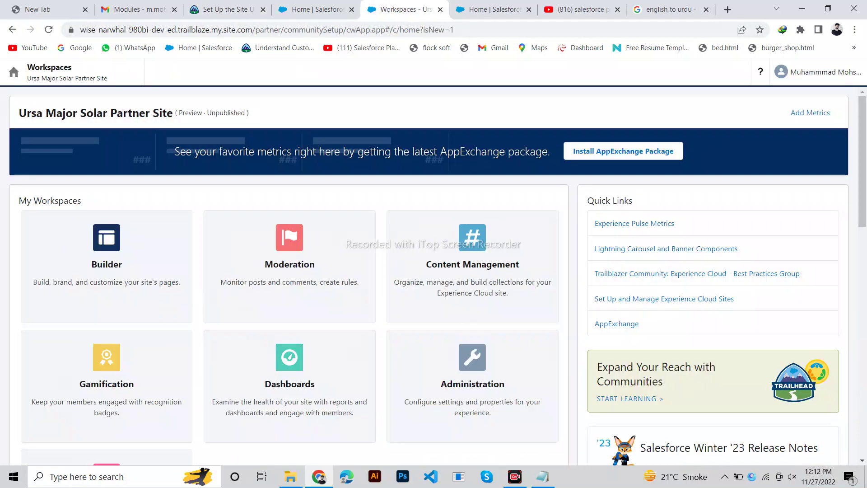